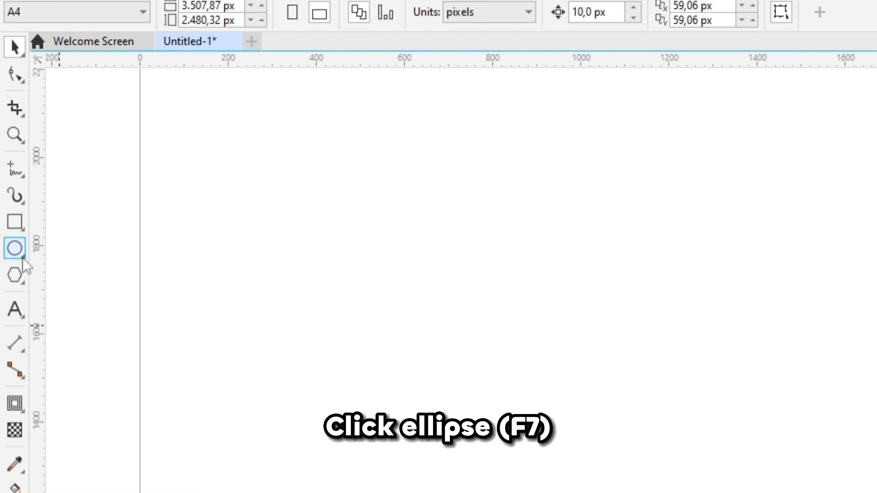
- Draw a circle about 500 px wide on the page with the Ellipse tool
{"action": "left_click", "coordinate": [14, 248]}
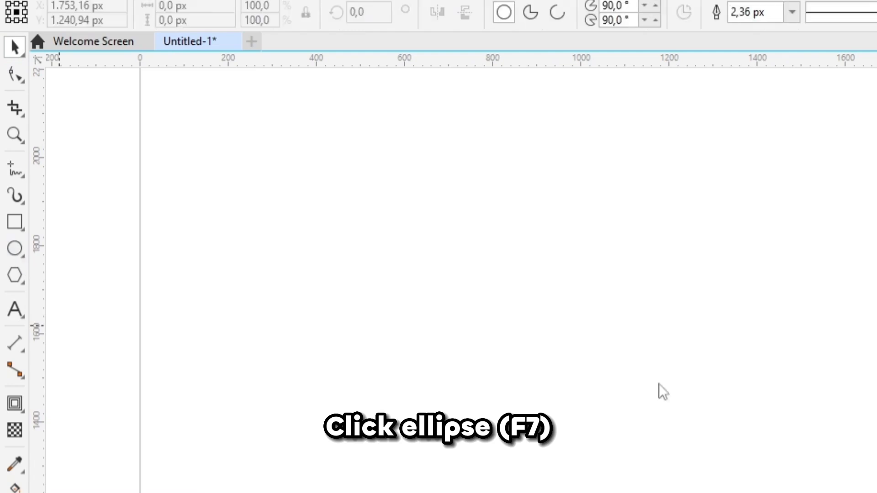
{"action": "mouse_move", "coordinate": [525, 205]}
{"action": "left_mouse_down"}
{"action": "mouse_move", "coordinate": [602, 276]}
{"action": "mouse_move", "coordinate": [645, 336]}
{"action": "mouse_move", "coordinate": [659, 338]}
{"action": "left_mouse_up"}
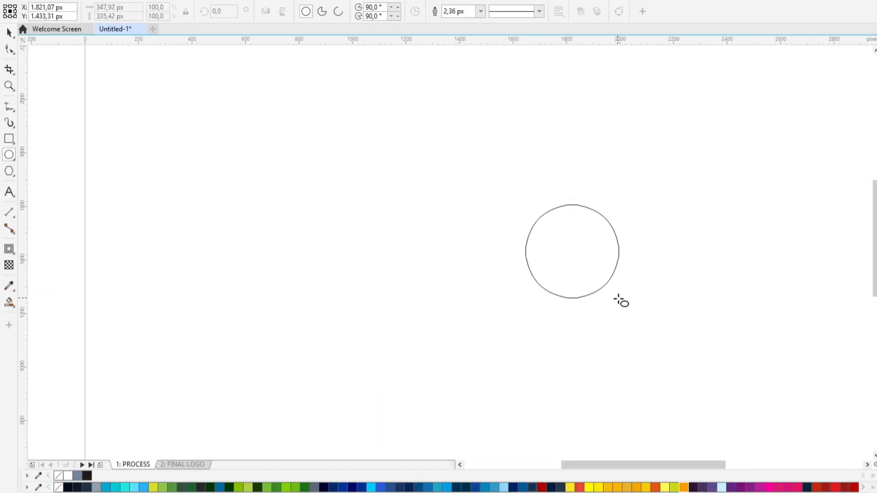
- Sketch a freehand S-shaped flame outline from the circle's right quadrant, up to a tip above it, and back down to its lower-left edge
{"action": "key", "text": "F5"}
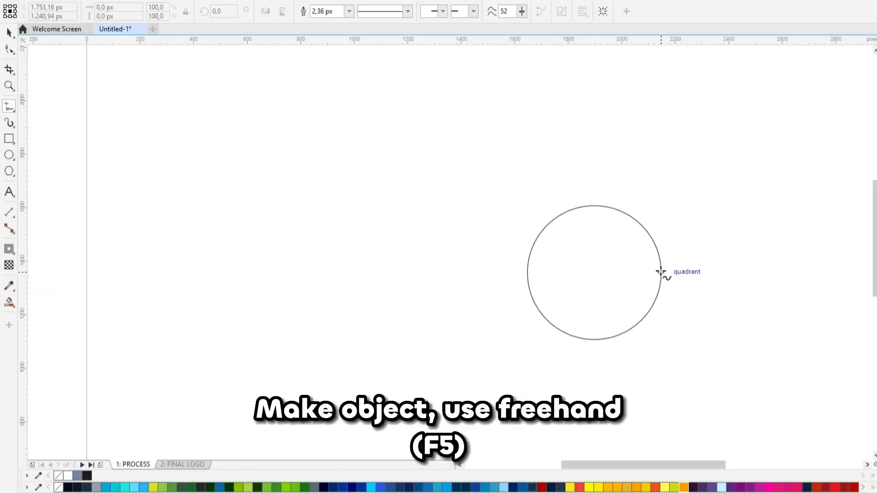
{"action": "mouse_move", "coordinate": [660, 272]}
{"action": "left_mouse_down"}
{"action": "mouse_move", "coordinate": [641, 226]}
{"action": "mouse_move", "coordinate": [606, 202]}
{"action": "left_mouse_up"}
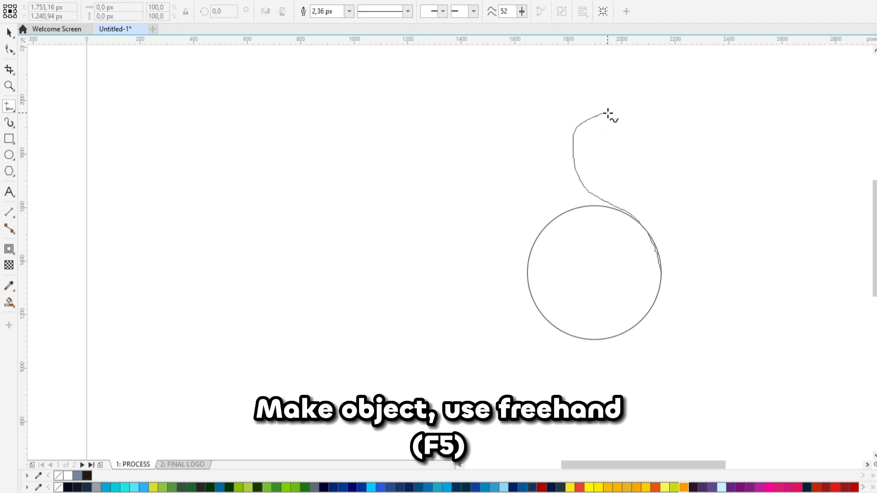
{"action": "left_click_drag", "start_coordinate": [571, 231], "coordinate": [608, 262]}
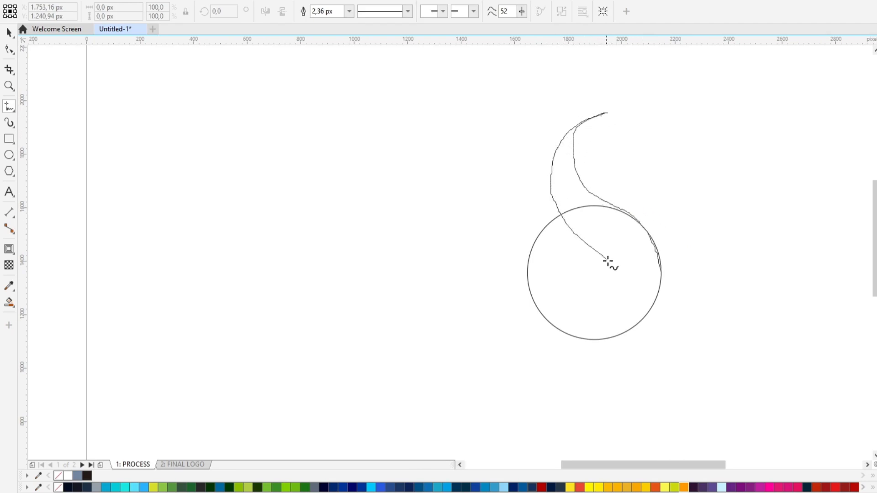
{"action": "left_click_drag", "start_coordinate": [576, 327], "coordinate": [551, 322]}
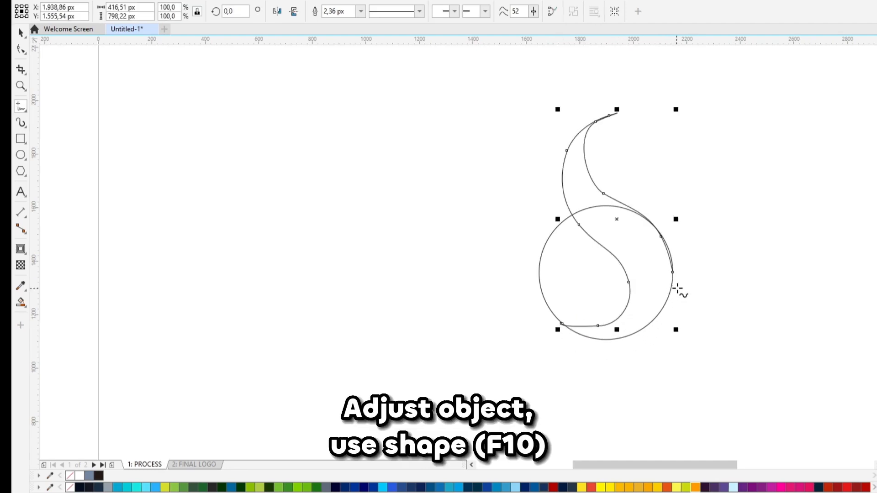
- Delete the surplus end nodes of the flame outline at the circle's right and lower-left edges
{"action": "key", "text": "F10"}
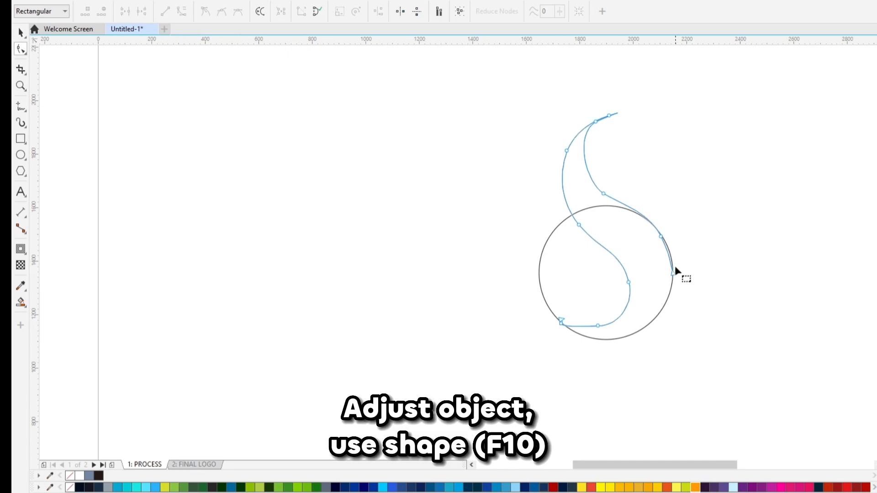
{"action": "left_click_drag", "start_coordinate": [689, 287], "coordinate": [661, 269]}
{"action": "key", "text": "Delete"}
{"action": "left_click", "coordinate": [561, 321]}
{"action": "key", "text": "Delete"}
{"action": "left_click", "coordinate": [561, 323]}
- Delete the surplus nodes at the flame's tip and right side, and place the right end node on the circle's edge
{"action": "left_click_drag", "start_coordinate": [675, 346], "coordinate": [482, 77]}
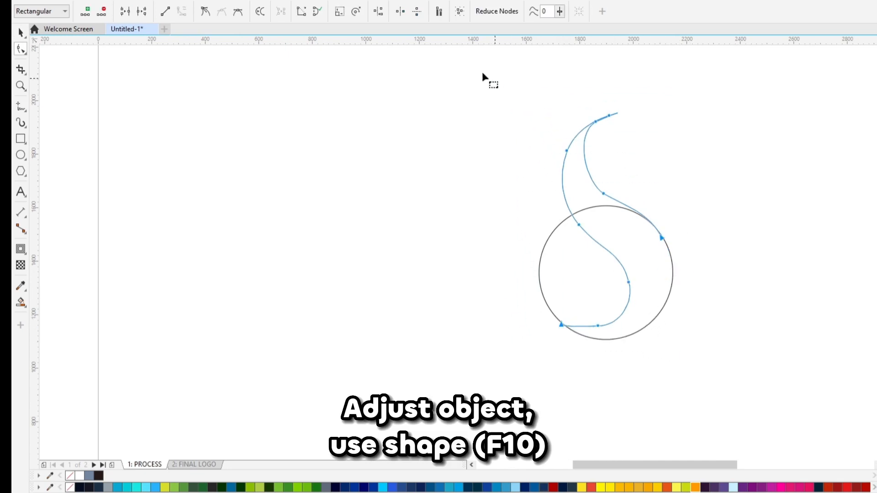
{"action": "left_click", "coordinate": [609, 117]}
{"action": "left_click", "coordinate": [596, 121]}
{"action": "key", "text": "Delete"}
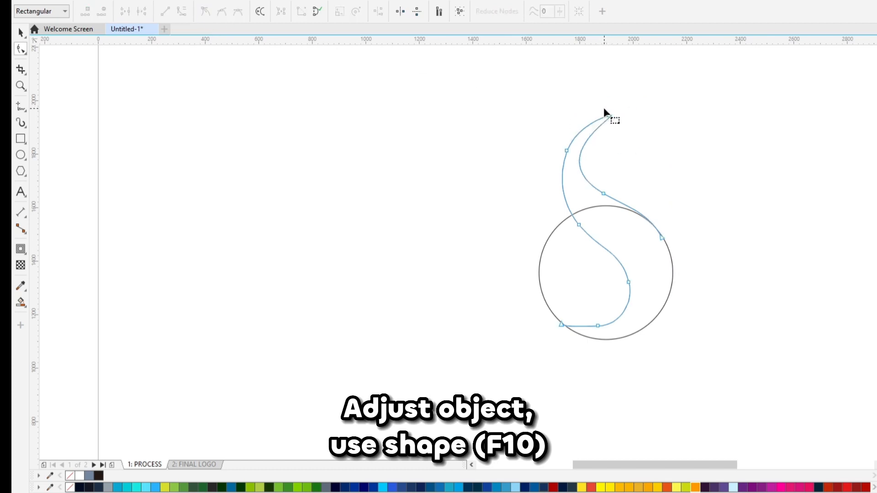
{"action": "left_click", "coordinate": [609, 116]}
{"action": "left_click_drag", "start_coordinate": [627, 110], "coordinate": [667, 245]}
{"action": "key", "text": "Delete"}
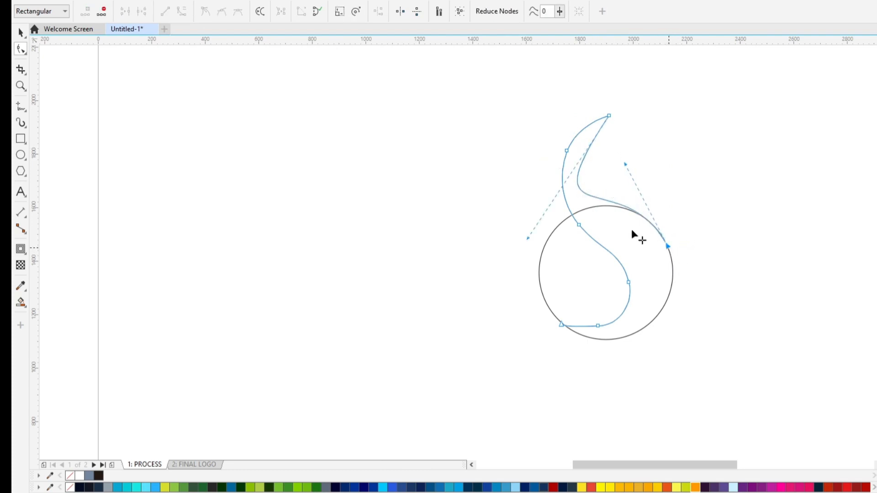
- Adjust the curve handles of the flame's right side so it bends smoothly from the tip down to the circle
{"action": "left_click_drag", "start_coordinate": [533, 238], "coordinate": [577, 180]}
{"action": "left_click_drag", "start_coordinate": [625, 165], "coordinate": [646, 197]}
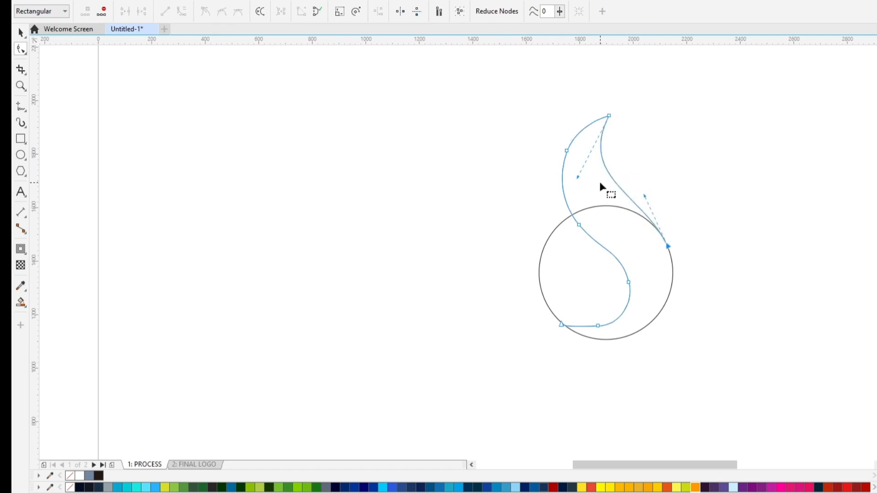
{"action": "left_click_drag", "start_coordinate": [578, 178], "coordinate": [570, 196]}
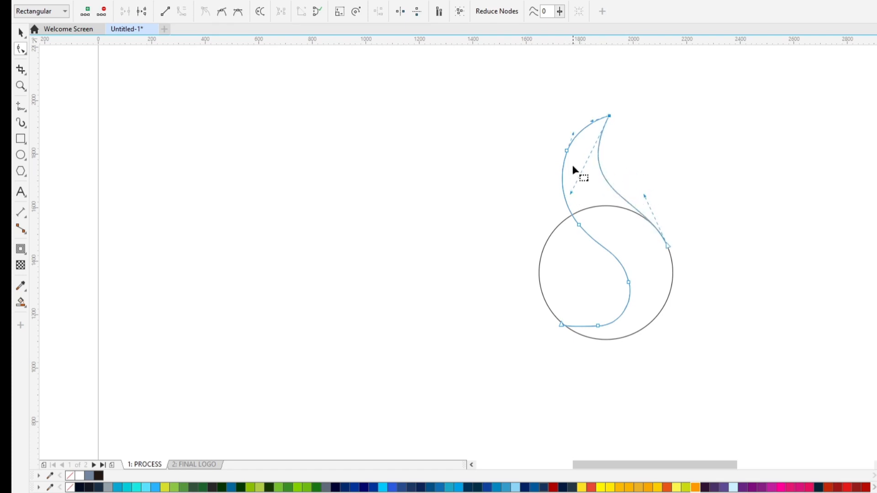
- Delete the two surplus nodes on the lower part of the flame curve inside the circle
{"action": "left_click_drag", "start_coordinate": [593, 265], "coordinate": [638, 312]}
{"action": "key", "text": "Delete"}
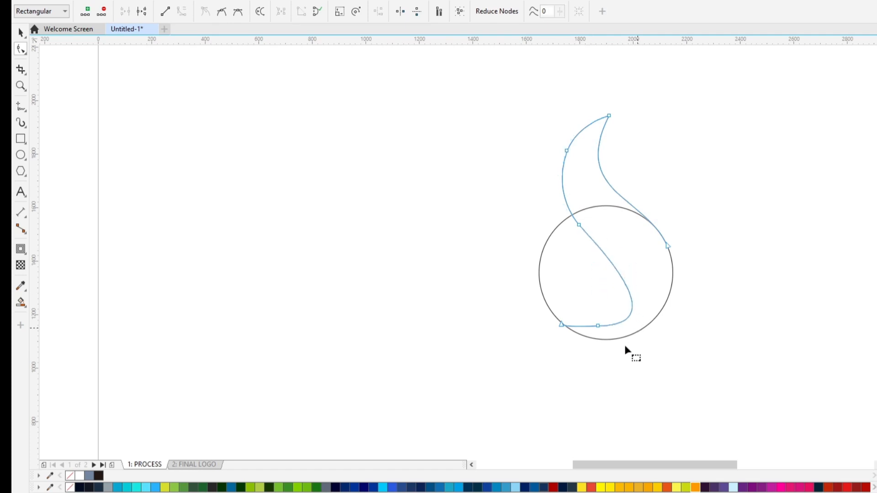
{"action": "key", "text": "Delete"}
{"action": "left_click_drag", "start_coordinate": [626, 346], "coordinate": [582, 342]}
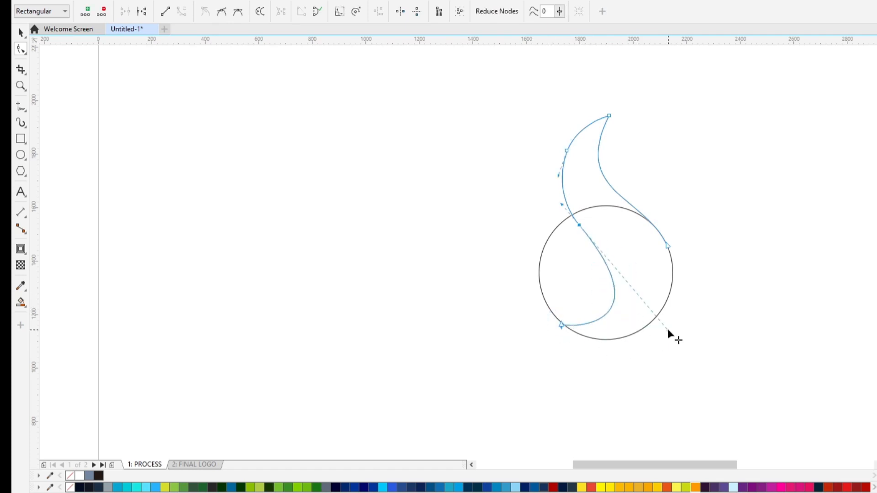
- Reshape the S-curve inside the circle by shifting its upper node slightly right and adjusting that node's lower handle
{"action": "left_click_drag", "start_coordinate": [668, 333], "coordinate": [676, 317]}
{"action": "left_click_drag", "start_coordinate": [580, 225], "coordinate": [587, 223]}
{"action": "key", "text": "Delete"}
{"action": "key", "text": "ctrl+z"}
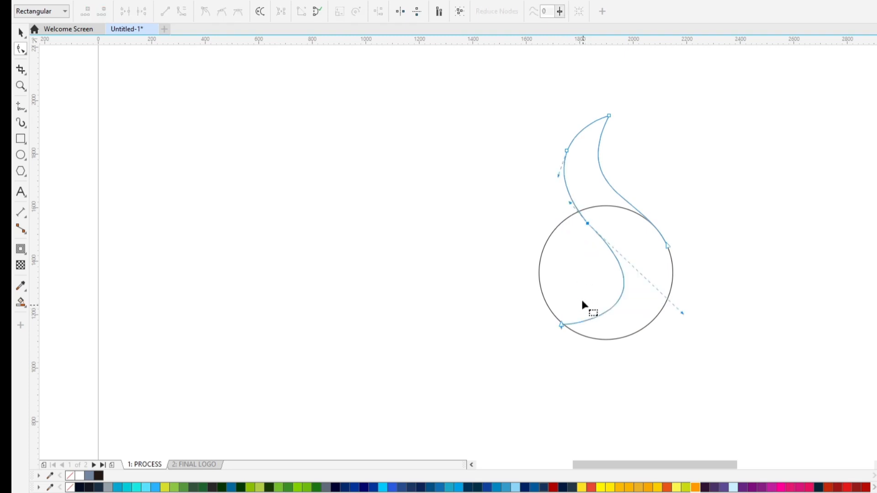
{"action": "left_click", "coordinate": [585, 267]}
{"action": "left_click", "coordinate": [606, 238]}
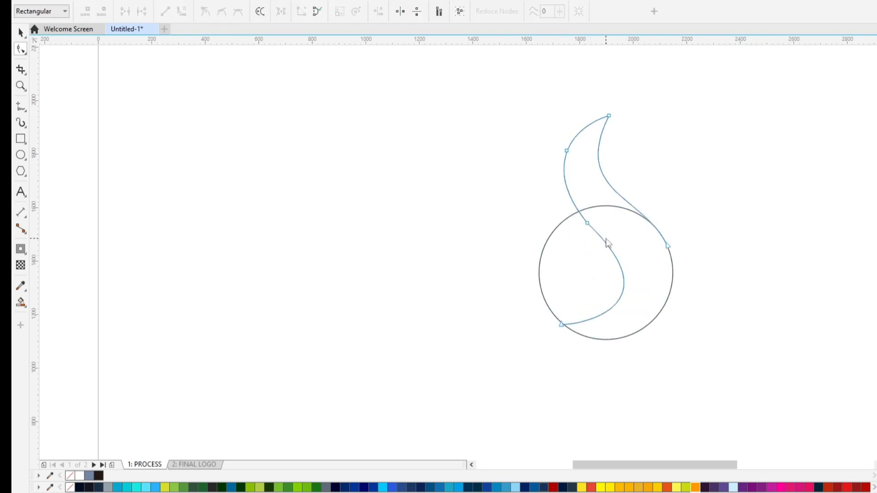
- Pull the lower-left end node's handle along the circle's edge to round out the bottom of the flame curve
{"action": "left_click", "coordinate": [562, 326]}
{"action": "left_click_drag", "start_coordinate": [562, 323], "coordinate": [643, 357]}
{"action": "key", "text": "ctrl+z"}
{"action": "scroll", "coordinate": [565, 329], "scroll_direction": "up", "scroll_amount": 1}
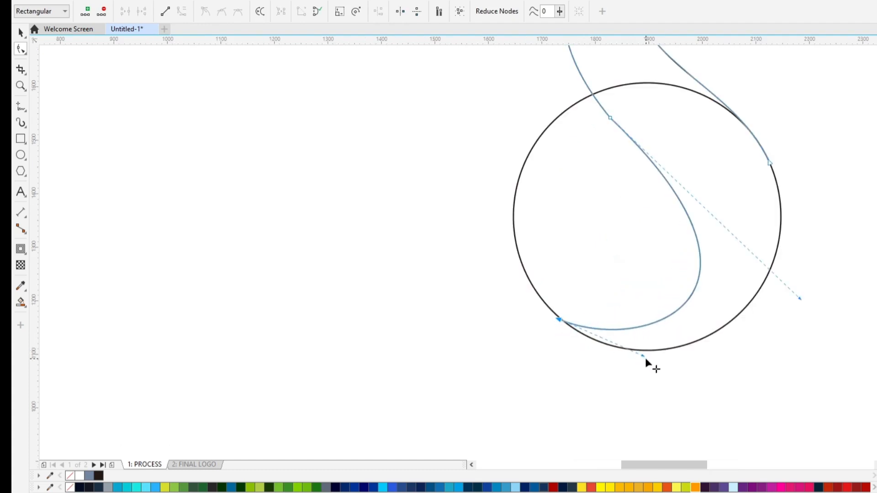
{"action": "scroll", "coordinate": [657, 315], "scroll_direction": "down", "scroll_amount": 1}
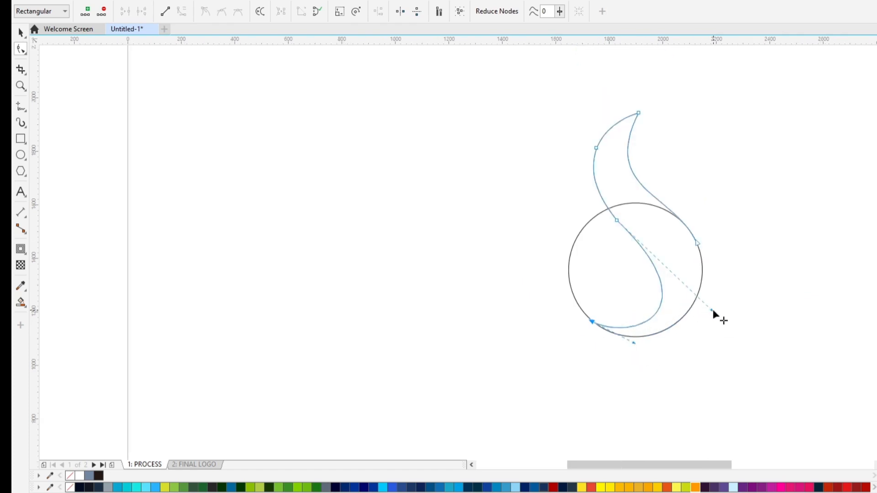
{"action": "left_click_drag", "start_coordinate": [712, 310], "coordinate": [711, 310]}
{"action": "left_click_drag", "start_coordinate": [635, 344], "coordinate": [633, 344]}
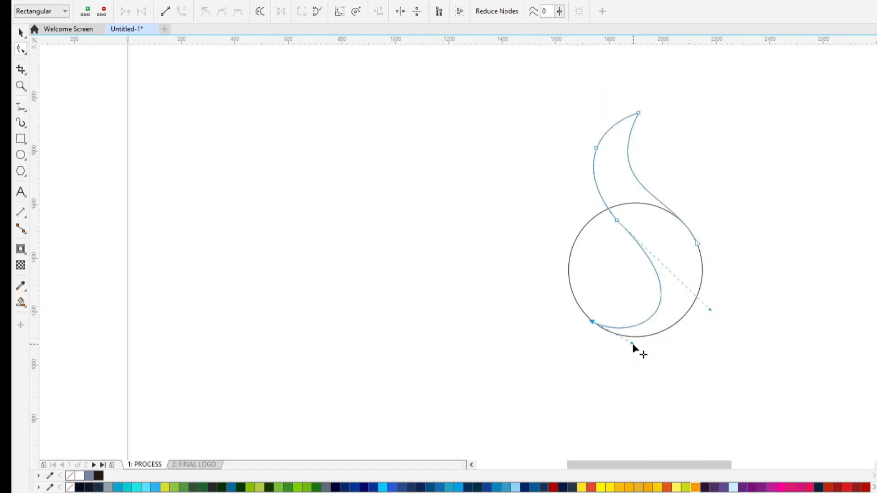
- Try moving the flame's tip further right and bending its inner side, and undo both edits
{"action": "left_click_drag", "start_coordinate": [639, 112], "coordinate": [651, 110]}
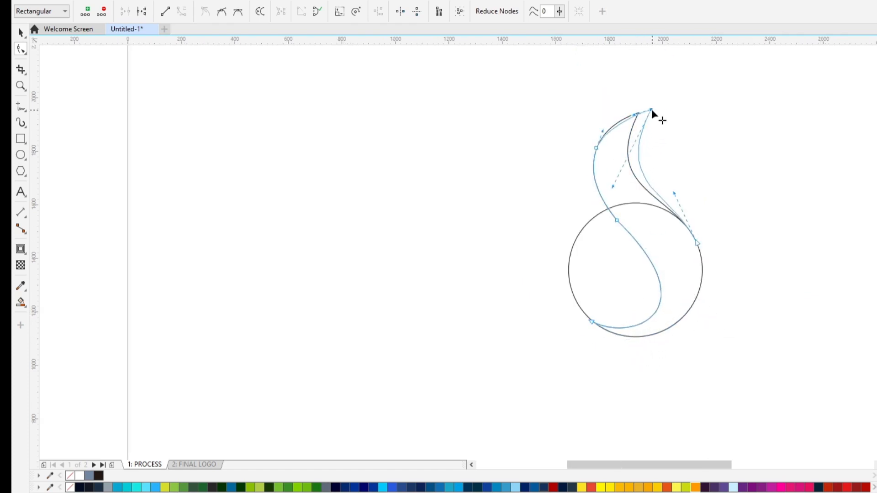
{"action": "left_click_drag", "start_coordinate": [611, 185], "coordinate": [596, 178]}
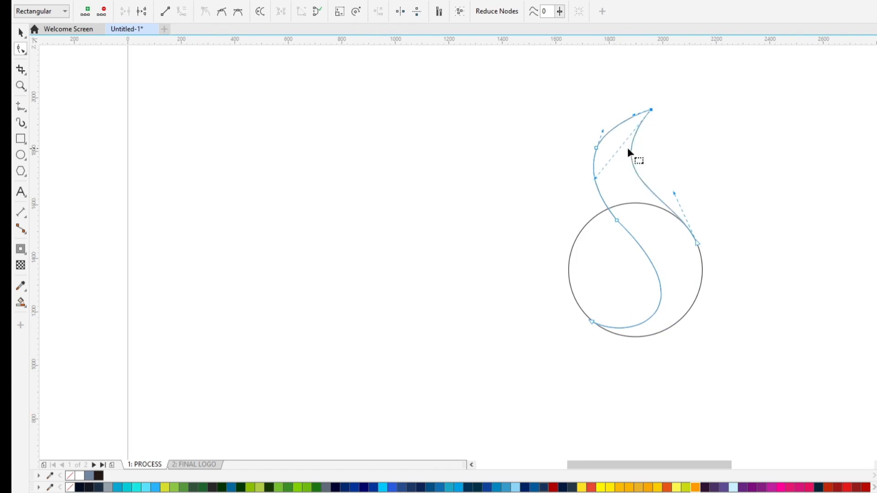
{"action": "key", "text": "ctrl+z"}
{"action": "key", "text": "ctrl+z"}
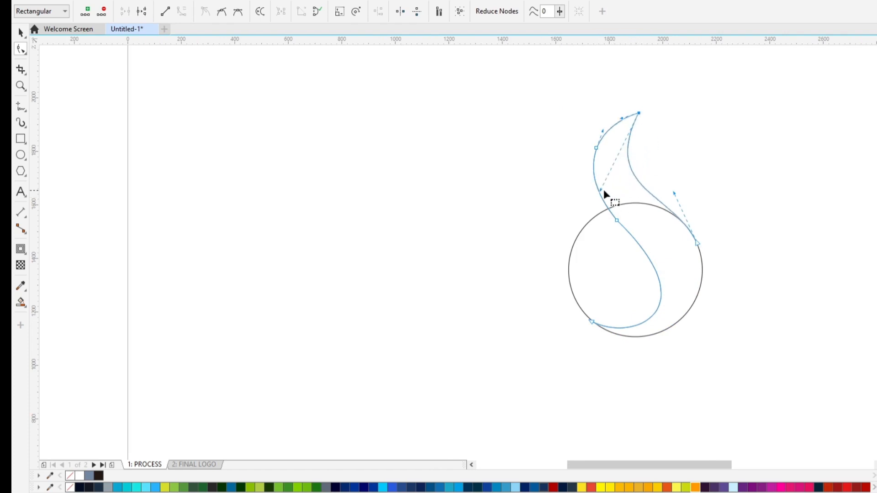
- Bend the flame's right side deeper inward below the tip with the tip node's handle, and deselect the curve
{"action": "left_click_drag", "start_coordinate": [601, 190], "coordinate": [580, 179]}
{"action": "key", "text": "space"}
{"action": "left_click", "coordinate": [715, 222]}
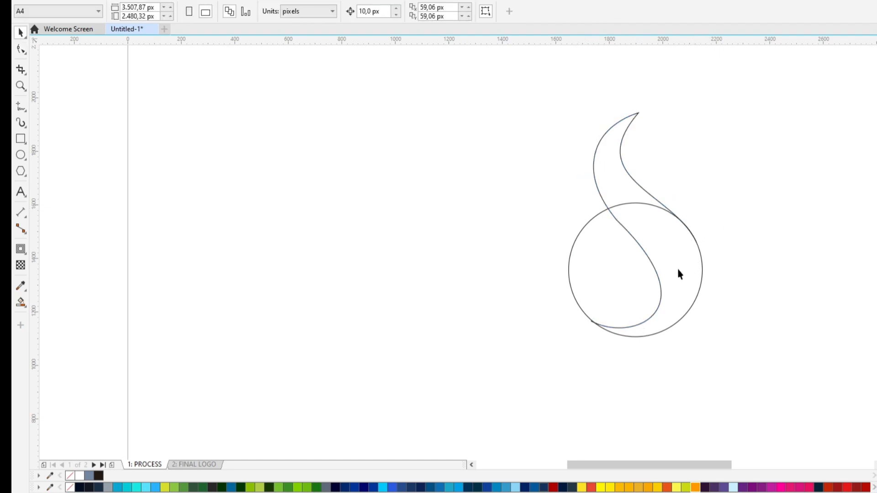
- Sketch a closed freehand leaf-shaped flame over the circle's left edge, with a pointed top and its base inside the circle
{"action": "key", "text": "F5"}
{"action": "scroll", "coordinate": [630, 278], "scroll_direction": "up", "scroll_amount": 2}
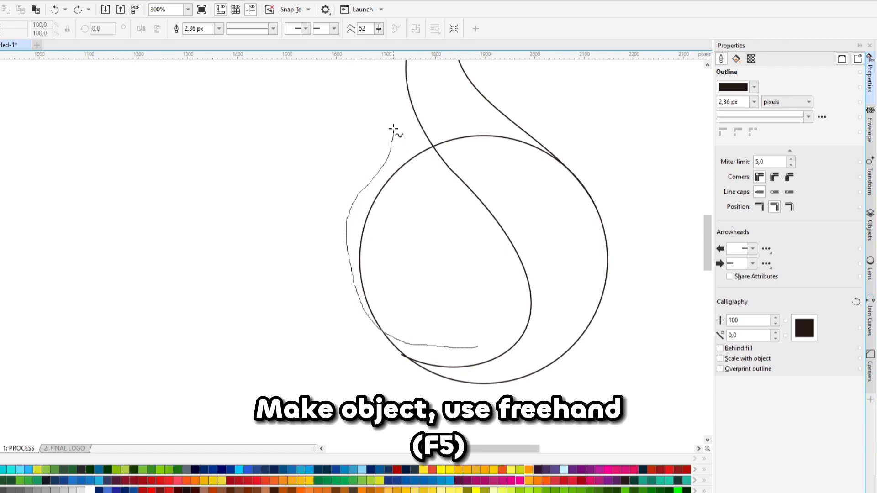
{"action": "left_click_drag", "start_coordinate": [414, 166], "coordinate": [404, 239]}
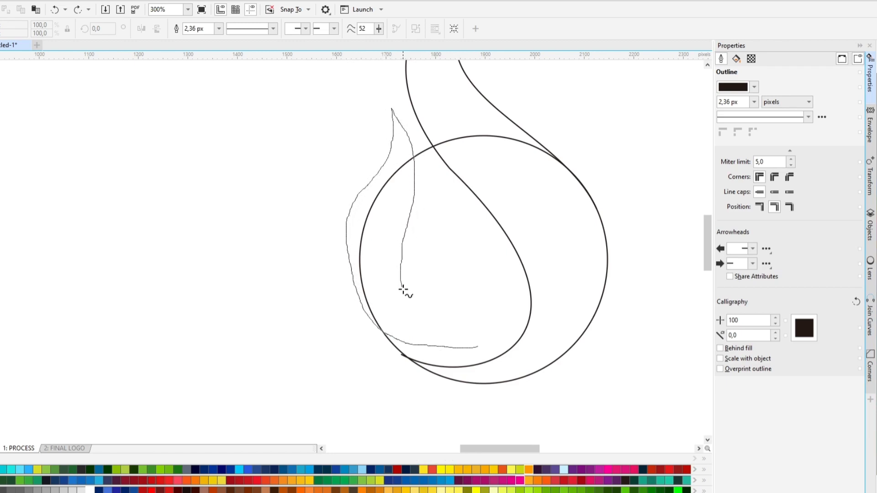
{"action": "left_click_drag", "start_coordinate": [478, 348], "coordinate": [480, 348]}
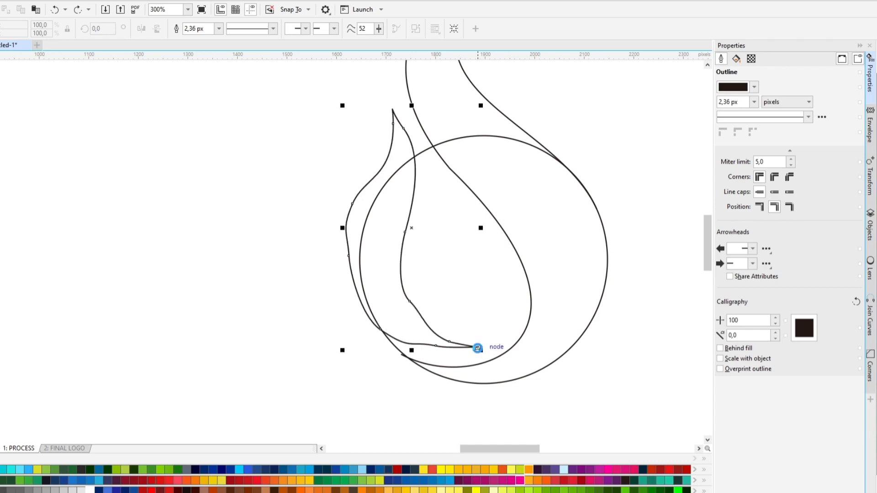
- Convert all nodes of the small left flame to cusp nodes
{"action": "key", "text": "F10"}
{"action": "key", "text": "ctrl+a"}
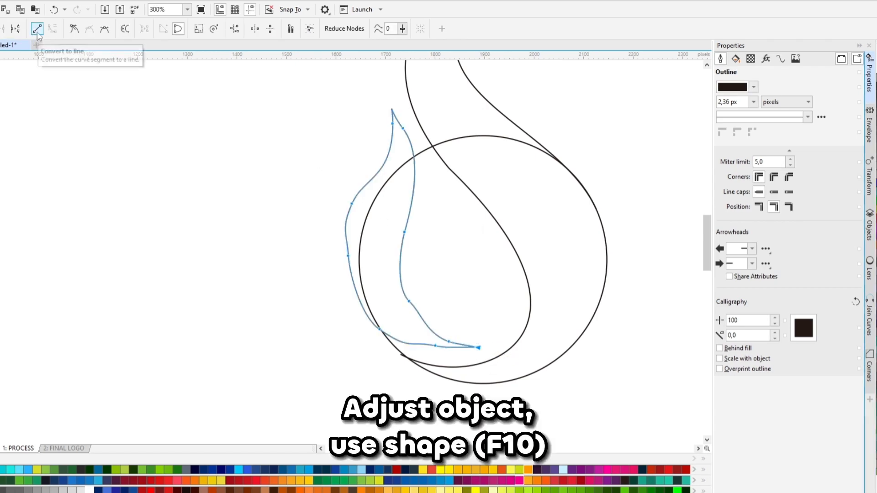
{"action": "left_click", "coordinate": [74, 29]}
{"action": "left_click", "coordinate": [392, 286]}
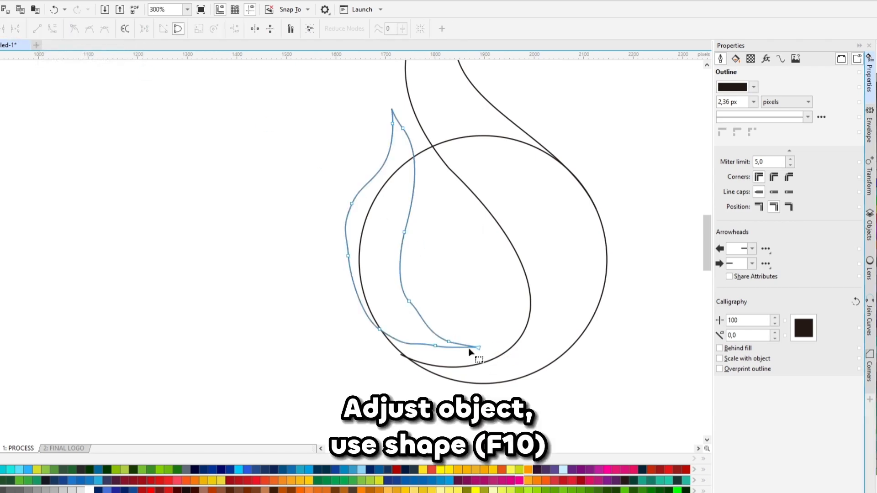
- Delete the surplus nodes along the lower part and left side of the small flame
{"action": "left_click_drag", "start_coordinate": [365, 278], "coordinate": [336, 238]}
{"action": "key", "text": "Delete"}
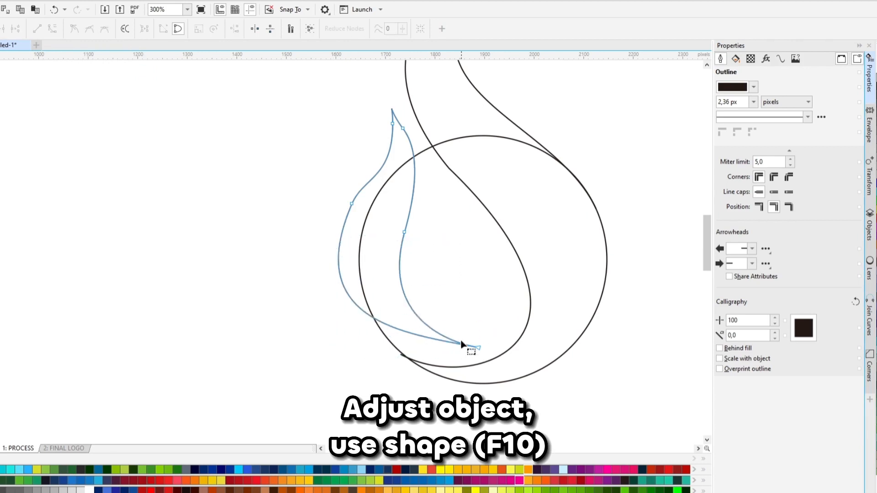
{"action": "left_click_drag", "start_coordinate": [461, 343], "coordinate": [409, 358]}
{"action": "scroll", "coordinate": [398, 318], "scroll_direction": "down", "scroll_amount": 1}
{"action": "left_click_drag", "start_coordinate": [358, 247], "coordinate": [382, 275]}
{"action": "key", "text": "Delete"}
- Delete the surplus nodes near the small flame's tip and along its right side, leaving the tip and base nodes
{"action": "scroll", "coordinate": [388, 247], "scroll_direction": "up", "scroll_amount": 1}
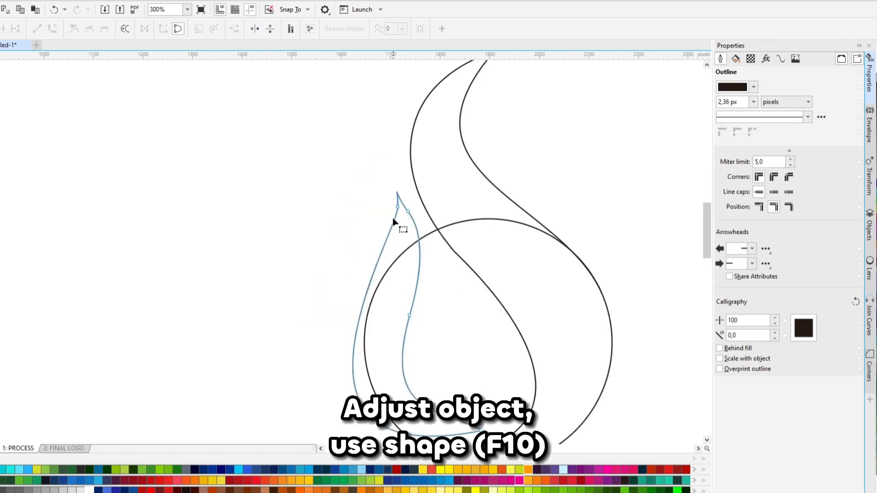
{"action": "left_click_drag", "start_coordinate": [396, 185], "coordinate": [427, 241]}
{"action": "key", "text": "Delete"}
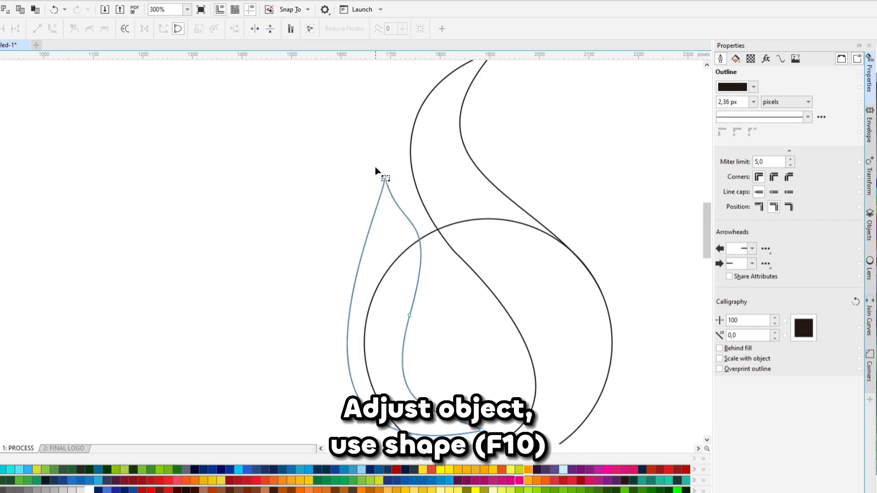
{"action": "scroll", "coordinate": [420, 231], "scroll_direction": "down", "scroll_amount": 1}
{"action": "left_click_drag", "start_coordinate": [375, 170], "coordinate": [422, 234]}
{"action": "key", "text": "Delete"}
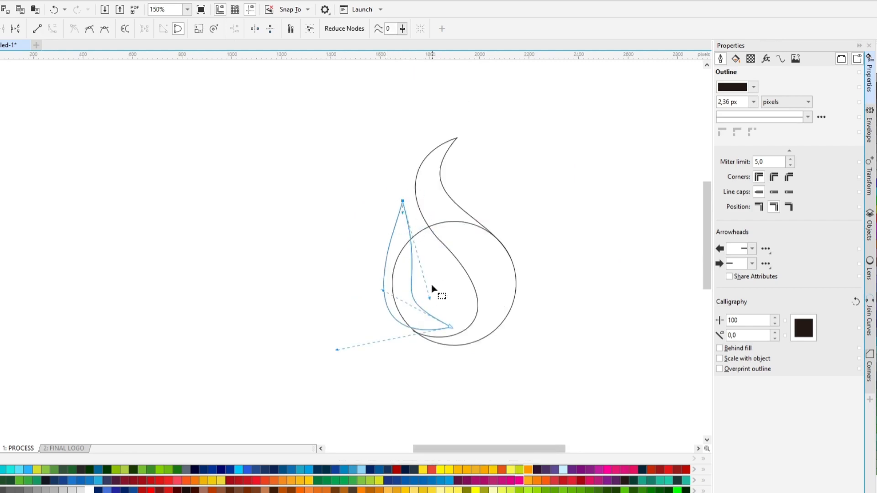
- Adjust the tip and base handles of the small flame so both sides curve smoothly along the circle's left edge
{"action": "mouse_move", "coordinate": [427, 298]}
{"action": "left_mouse_down"}
{"action": "mouse_move", "coordinate": [438, 277]}
{"action": "mouse_move", "coordinate": [413, 274]}
{"action": "mouse_move", "coordinate": [405, 286]}
{"action": "mouse_move", "coordinate": [436, 284]}
{"action": "left_mouse_up"}
{"action": "left_click_drag", "start_coordinate": [383, 291], "coordinate": [390, 298]}
{"action": "left_click_drag", "start_coordinate": [402, 218], "coordinate": [424, 263]}
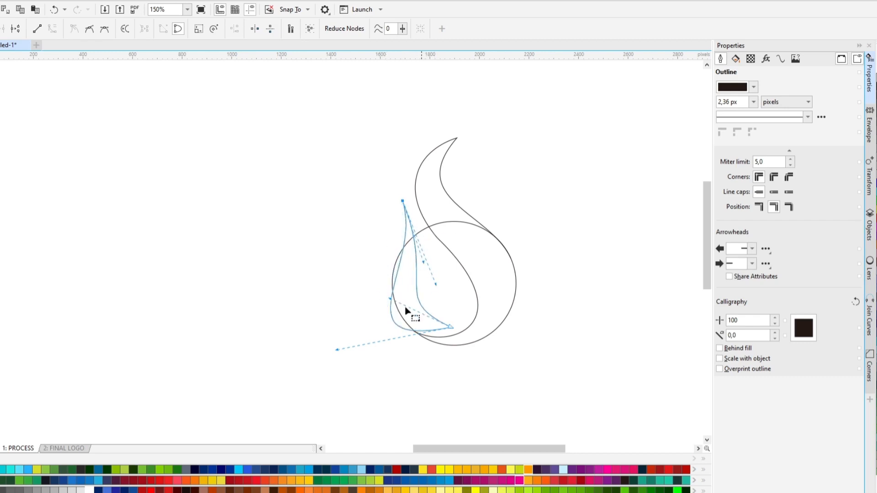
{"action": "left_click_drag", "start_coordinate": [336, 351], "coordinate": [347, 334]}
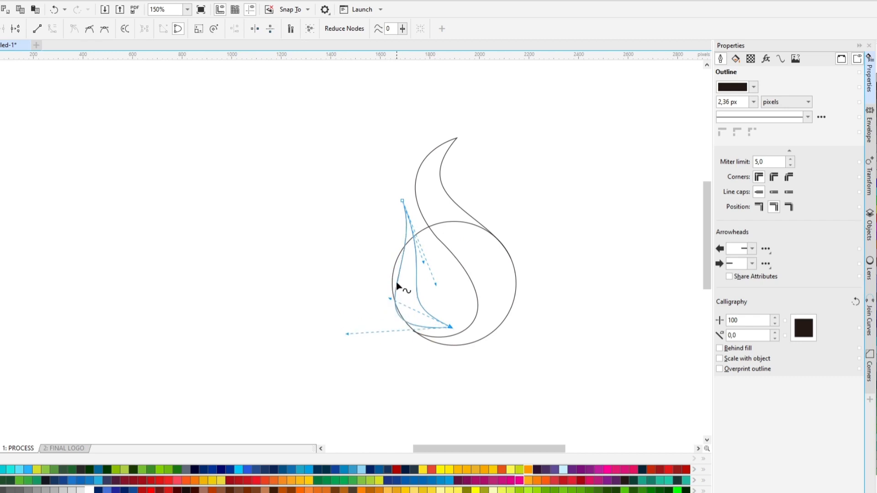
- Adjust the tip and base curve handles of the small flame so its right side bends into an S-curve
{"action": "scroll", "coordinate": [396, 286], "scroll_direction": "up", "scroll_amount": 2}
{"action": "left_click", "coordinate": [386, 260]}
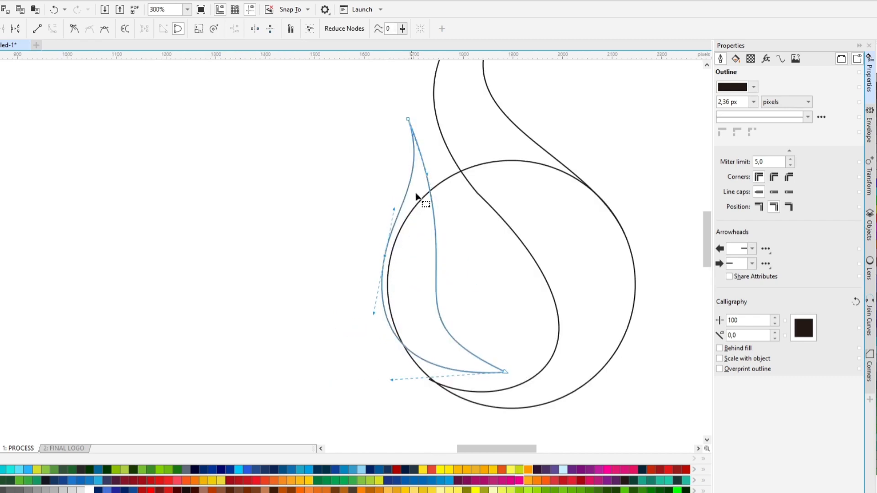
{"action": "left_click_drag", "start_coordinate": [427, 176], "coordinate": [496, 186]}
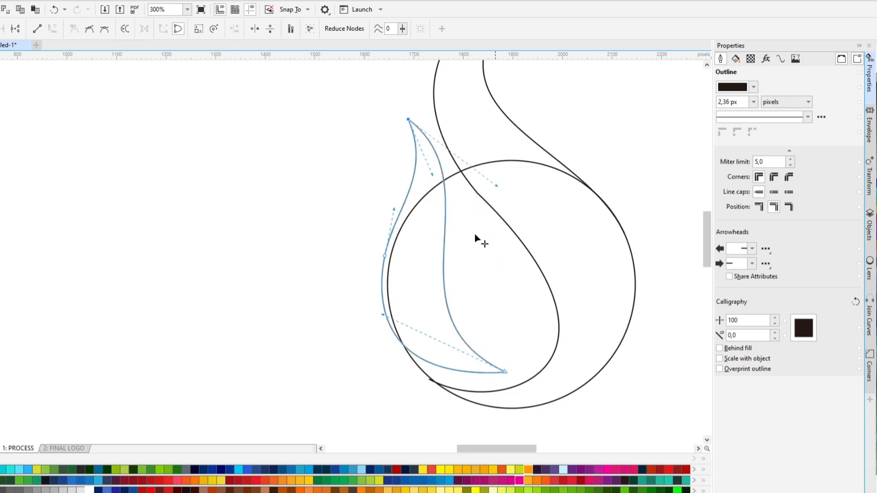
{"action": "left_click_drag", "start_coordinate": [385, 321], "coordinate": [357, 323]}
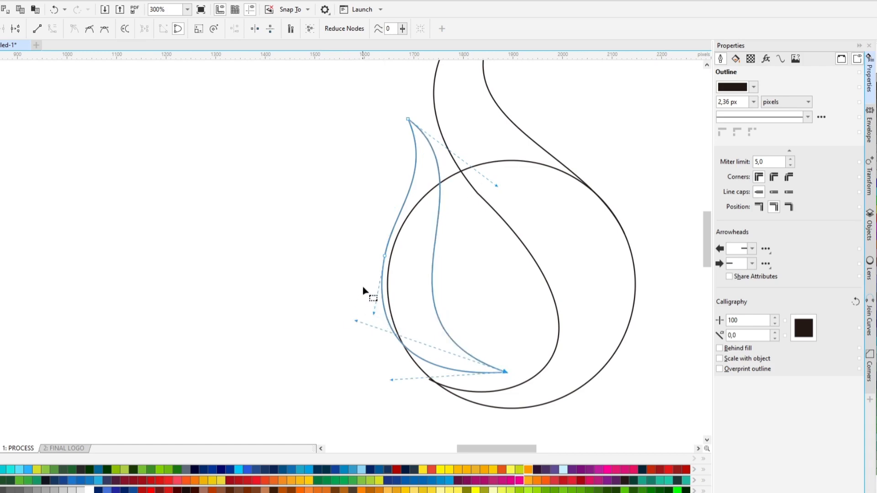
{"action": "scroll", "coordinate": [364, 290], "scroll_direction": "down", "scroll_amount": 1}
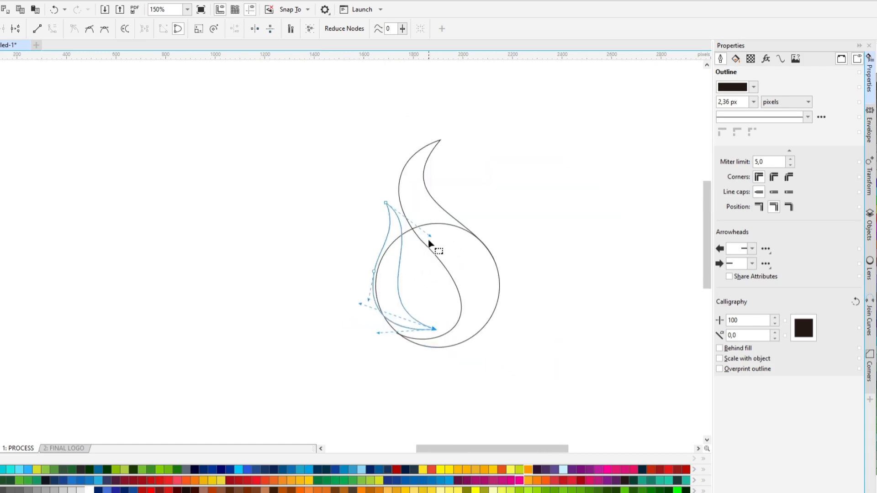
{"action": "key", "text": "space"}
{"action": "left_click", "coordinate": [540, 256]}
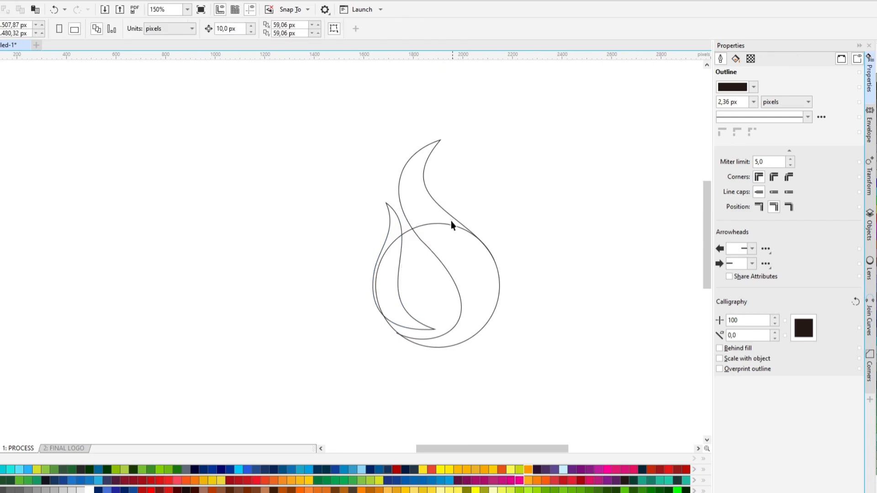
{"action": "left_click", "coordinate": [398, 224]}
{"action": "scroll", "coordinate": [396, 225], "scroll_direction": "up", "scroll_amount": 1}
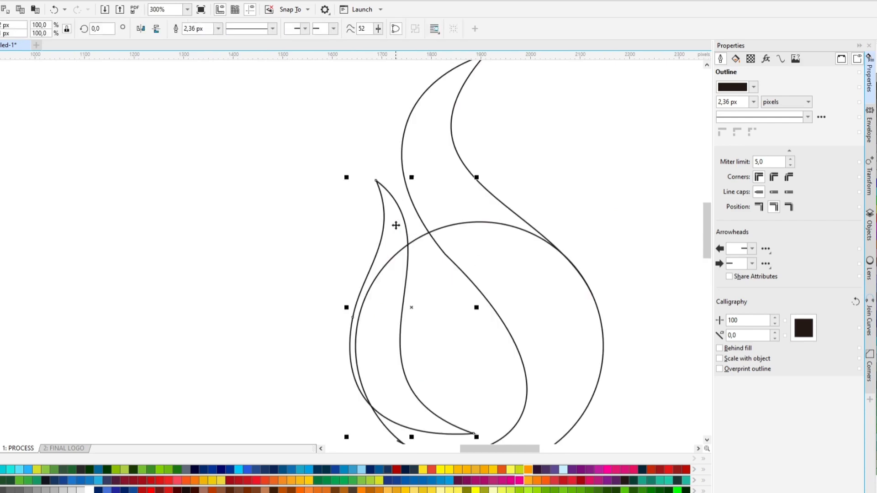
{"action": "key", "text": "space"}
{"action": "mouse_move", "coordinate": [377, 181]}
{"action": "left_mouse_down"}
{"action": "mouse_move", "coordinate": [377, 197]}
{"action": "mouse_move", "coordinate": [376, 181]}
{"action": "left_mouse_up"}
{"action": "key", "text": "space"}
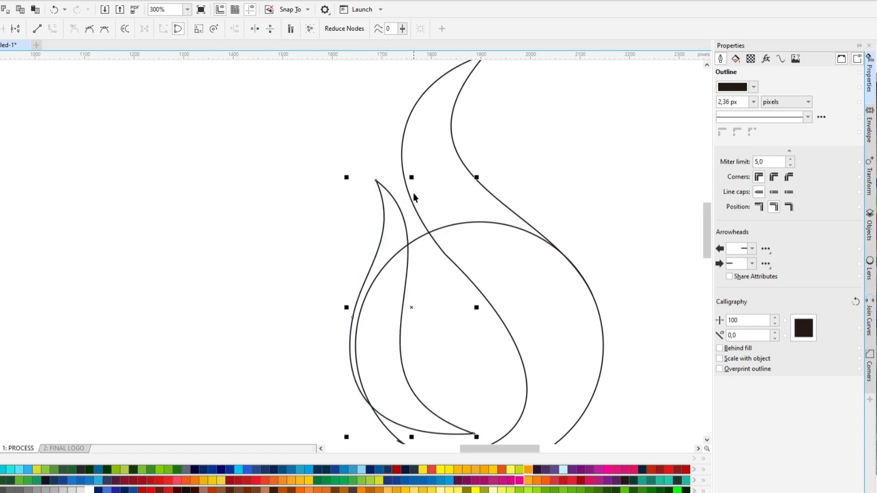
- Fill both parts of the large flame blue-gray with Smart Fill, and delete the underlying circle and original curve
{"action": "scroll", "coordinate": [413, 193], "scroll_direction": "down", "scroll_amount": 1}
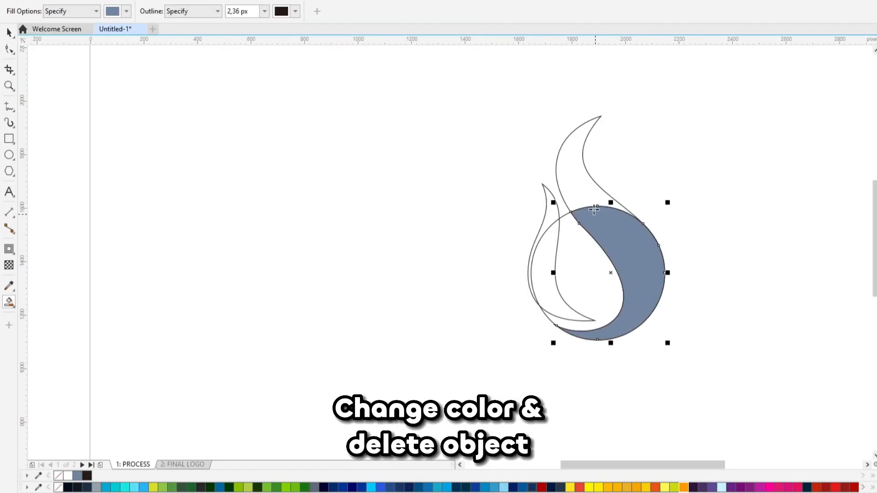
{"action": "left_click", "coordinate": [589, 201]}
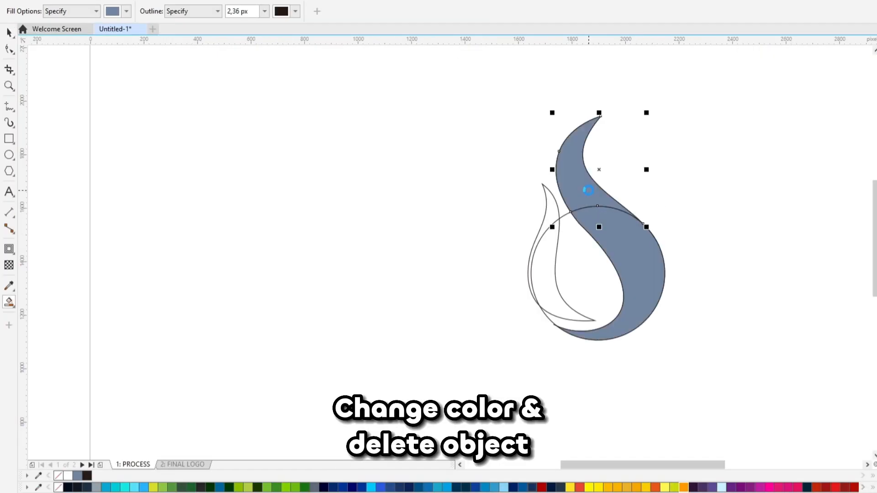
{"action": "left_click", "coordinate": [620, 243]}
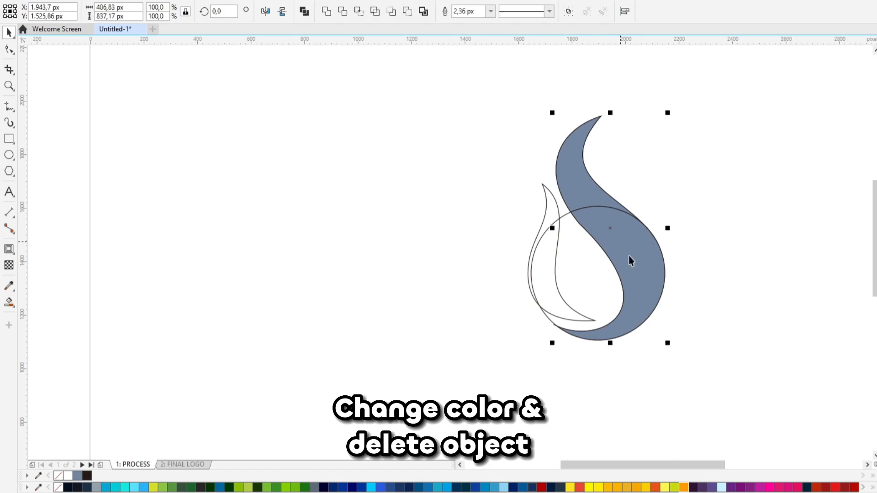
{"action": "left_click", "coordinate": [595, 274]}
{"action": "key", "text": "Delete"}
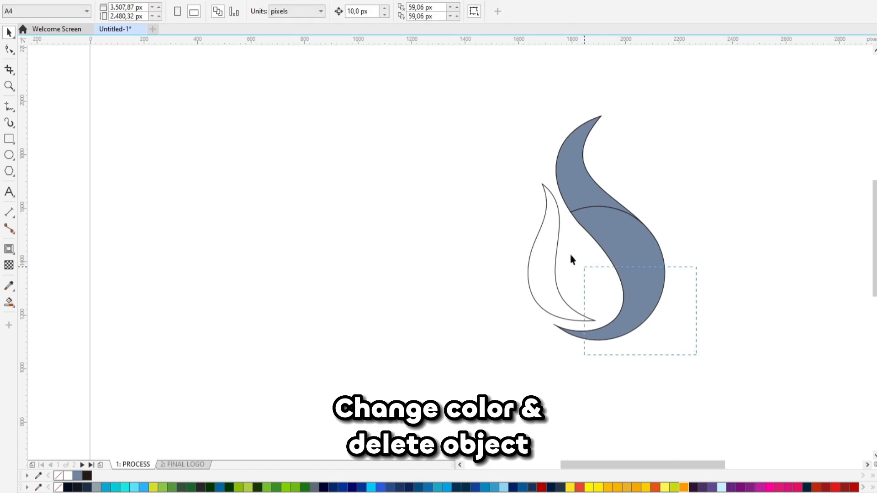
- Fill all flame shapes with the same blue-gray and remove their outlines
{"action": "left_click_drag", "start_coordinate": [571, 259], "coordinate": [461, 98]}
{"action": "left_click", "coordinate": [75, 477]}
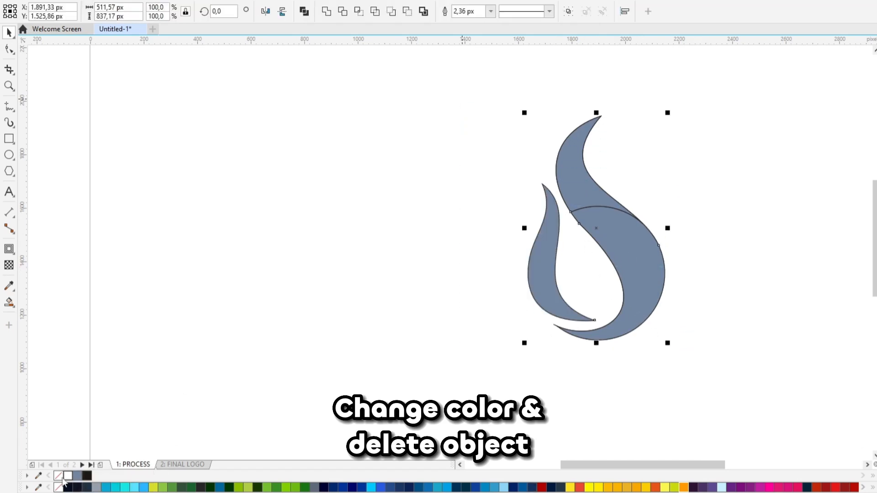
{"action": "right_click", "coordinate": [58, 476]}
{"action": "left_click", "coordinate": [245, 330]}
- Weld the upper and lower parts of the large flame into one curve
{"action": "left_click", "coordinate": [616, 252]}
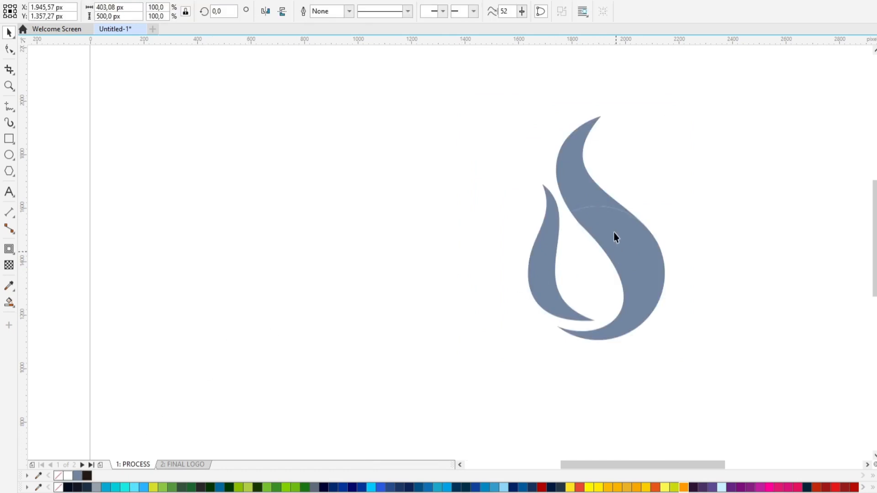
{"action": "key", "text": "F10"}
{"action": "key", "text": "space"}
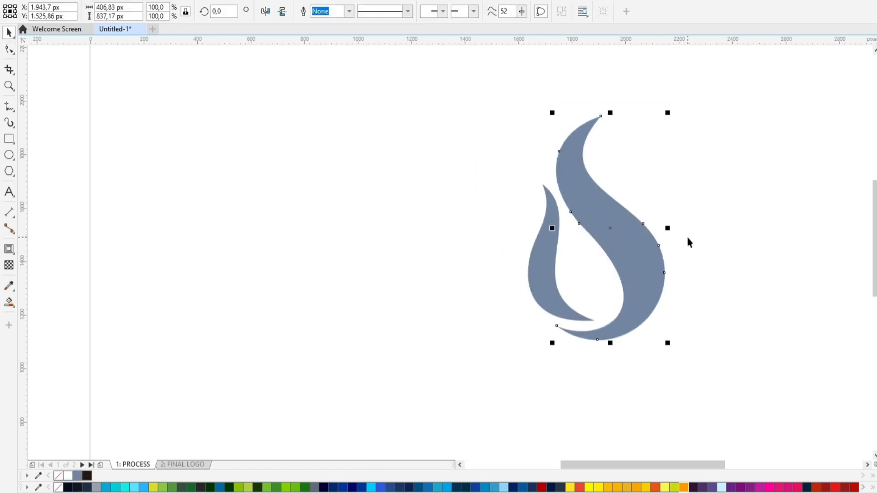
- Smooth the large flame's inner edge by removing the two nodes at the old seam, and add nodes on both sides of its body
{"action": "key", "text": "F10"}
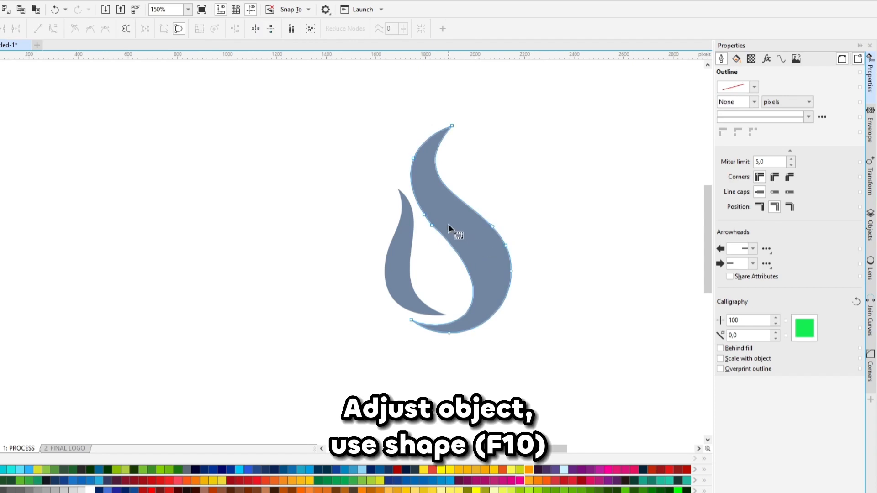
{"action": "double_click", "coordinate": [471, 283]}
{"action": "left_click", "coordinate": [406, 204]}
{"action": "double_click", "coordinate": [450, 190]}
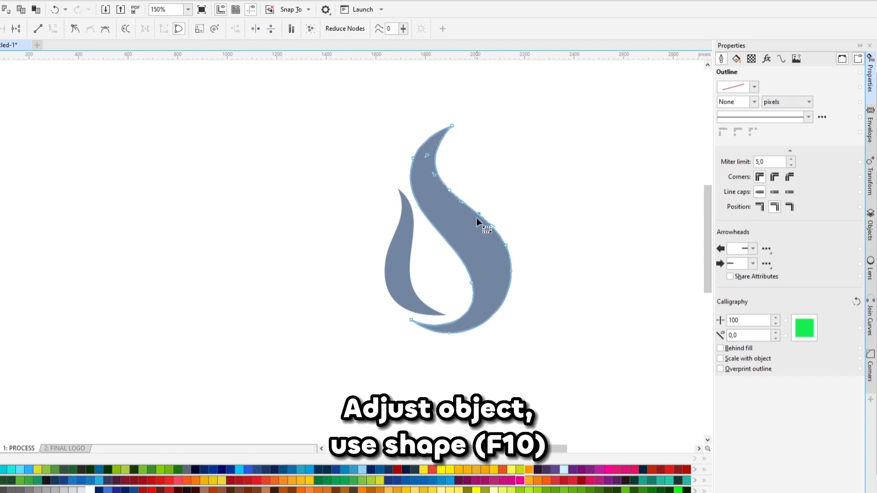
{"action": "left_click_drag", "start_coordinate": [510, 256], "coordinate": [521, 276]}
{"action": "key", "text": "Delete"}
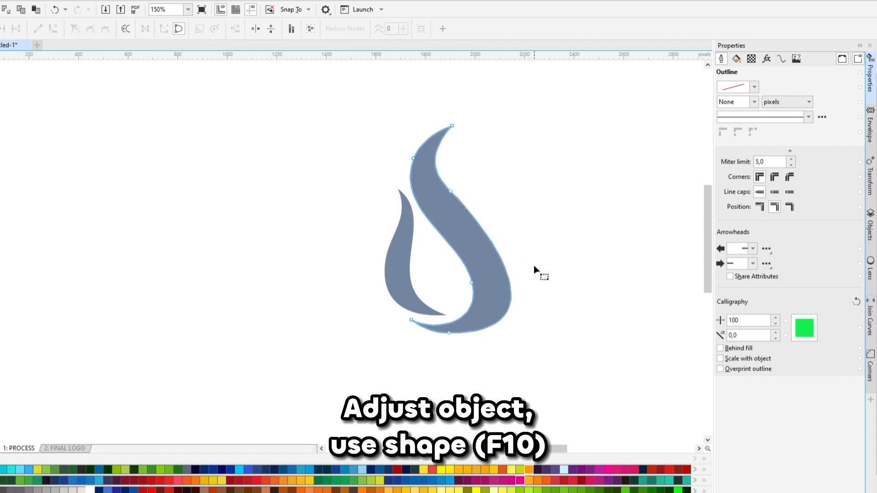
{"action": "key", "text": "ctrl+z"}
{"action": "left_click", "coordinate": [522, 297]}
{"action": "key", "text": "space"}
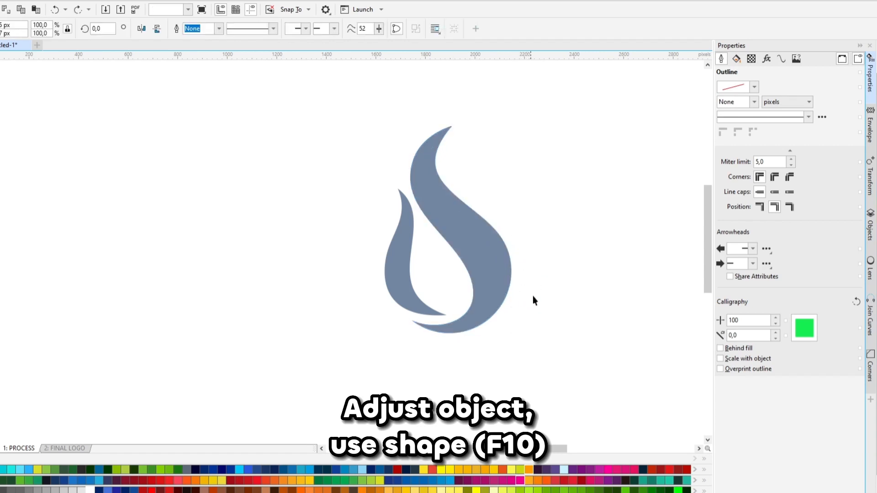
{"action": "left_click", "coordinate": [533, 295]}
- Move the small flame's tip node slightly towards the large flame
{"action": "scroll", "coordinate": [410, 301], "scroll_direction": "up", "scroll_amount": 1}
{"action": "left_click", "coordinate": [410, 301]}
{"action": "left_click_drag", "start_coordinate": [404, 291], "coordinate": [405, 300]}
{"action": "scroll", "coordinate": [409, 287], "scroll_direction": "down", "scroll_amount": 1}
{"action": "scroll", "coordinate": [412, 235], "scroll_direction": "up", "scroll_amount": 1}
{"action": "key", "text": "space"}
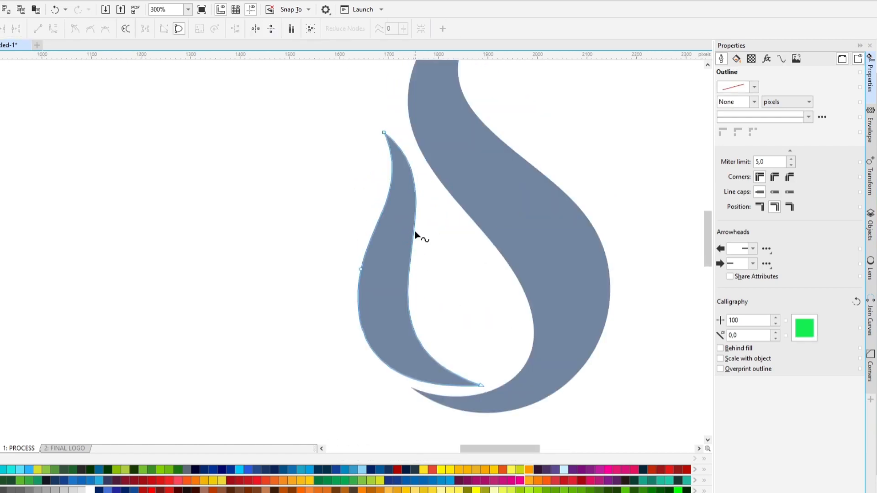
{"action": "left_click_drag", "start_coordinate": [385, 134], "coordinate": [391, 132]}
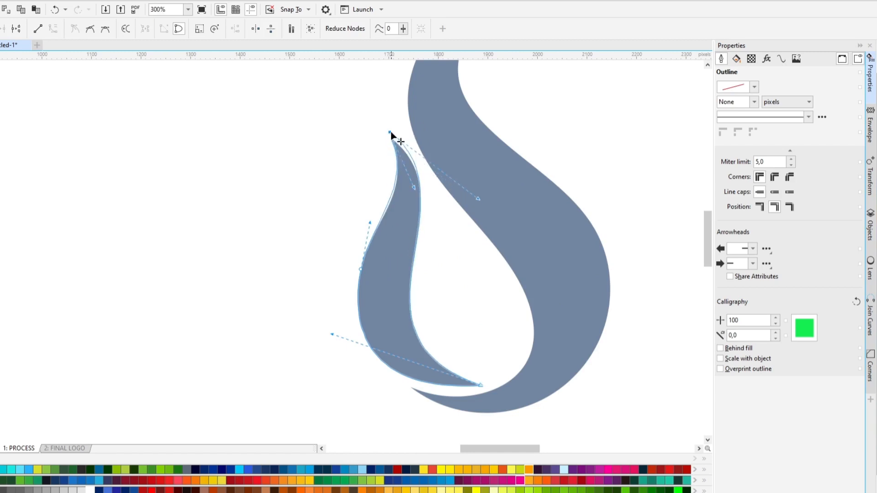
{"action": "scroll", "coordinate": [410, 155], "scroll_direction": "down", "scroll_amount": 1}
{"action": "key", "text": "space"}
{"action": "left_click", "coordinate": [544, 154]}
{"action": "scroll", "coordinate": [415, 165], "scroll_direction": "up", "scroll_amount": 1}
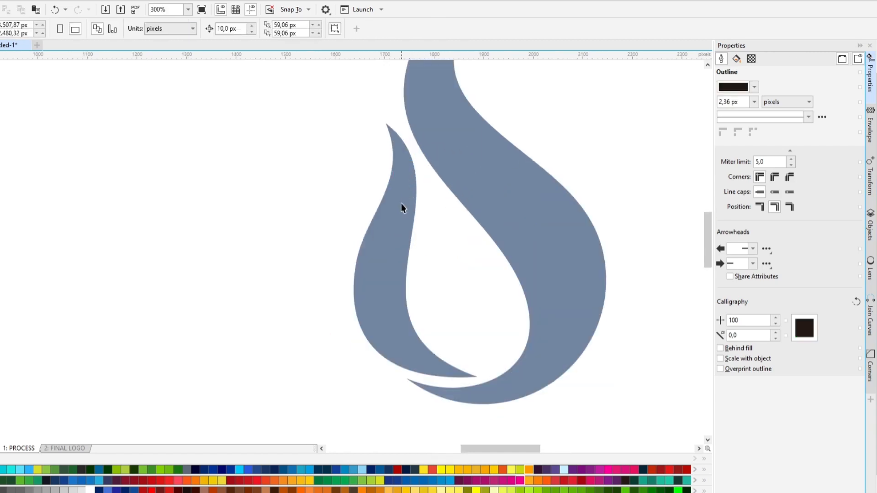
- Draw a Bezier line of four straight segments rising across the small flame's upper part, from its left edge past its right edge
{"action": "left_click", "coordinate": [401, 205]}
{"action": "key", "text": "space"}
{"action": "key", "text": "space"}
{"action": "key", "text": "F5"}
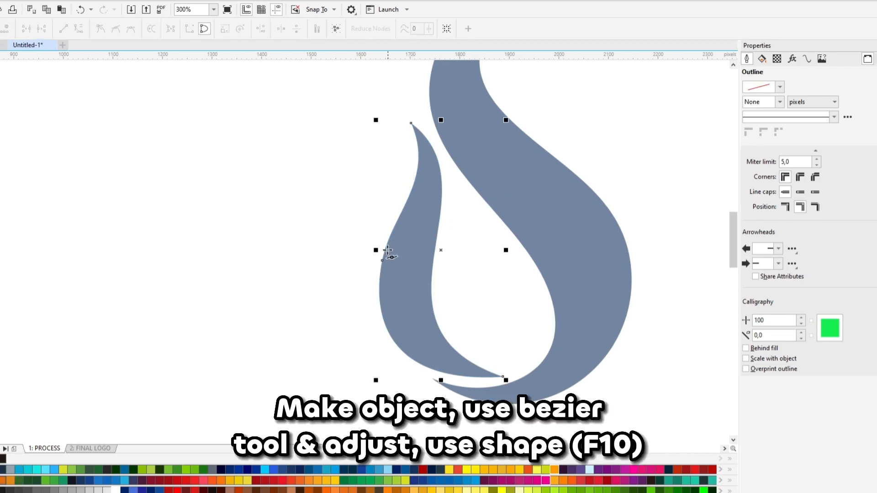
{"action": "left_click", "coordinate": [387, 243]}
{"action": "left_click", "coordinate": [400, 215]}
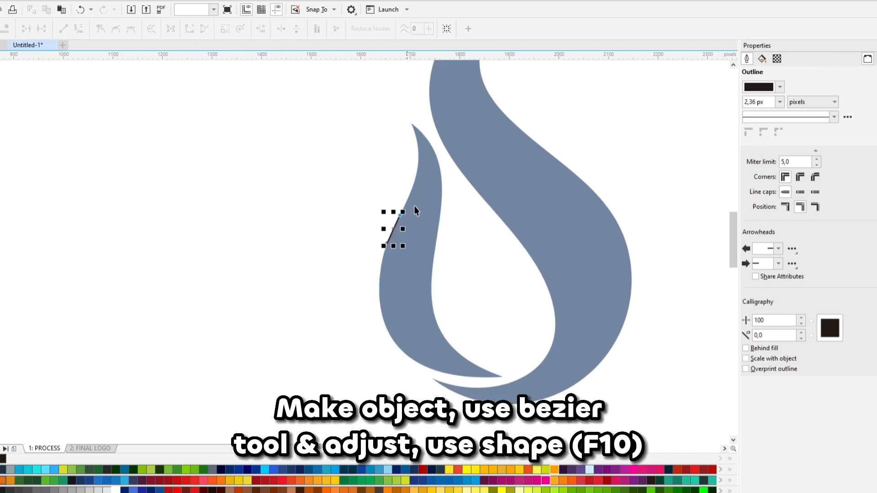
{"action": "left_click", "coordinate": [416, 203]}
{"action": "left_click", "coordinate": [433, 192]}
{"action": "left_click", "coordinate": [452, 186]}
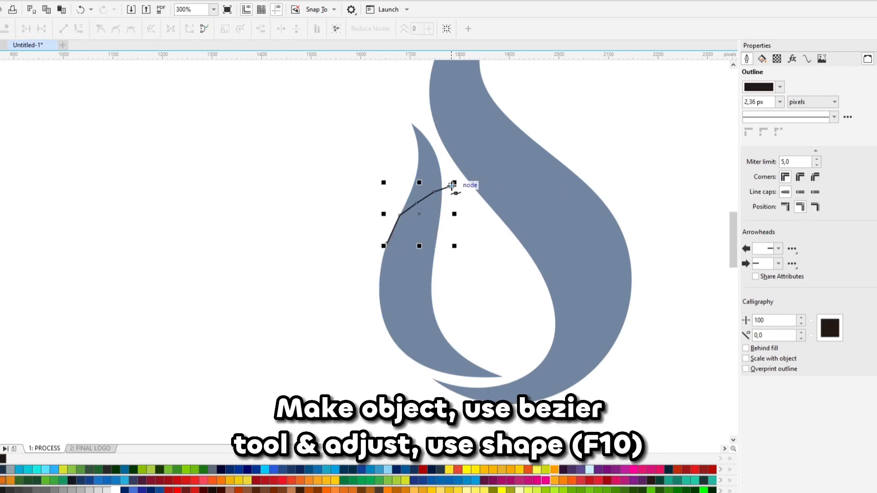
- Close the Bezier line into a narrow slanted band by adding an upper edge that extends past both sides of the small flame
{"action": "scroll", "coordinate": [453, 185], "scroll_direction": "up", "scroll_amount": 1}
{"action": "left_click", "coordinate": [448, 172]}
{"action": "left_click", "coordinate": [411, 185]}
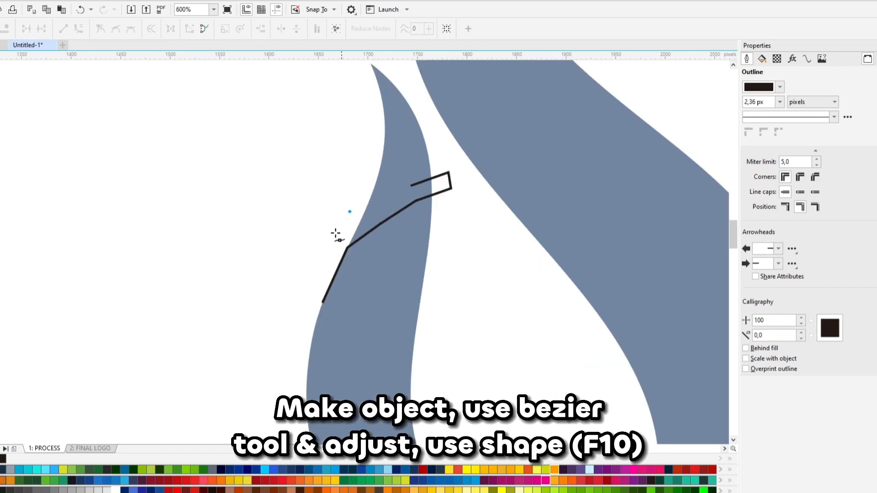
{"action": "left_click", "coordinate": [349, 212]}
{"action": "left_click", "coordinate": [320, 249]}
{"action": "left_click", "coordinate": [323, 303]}
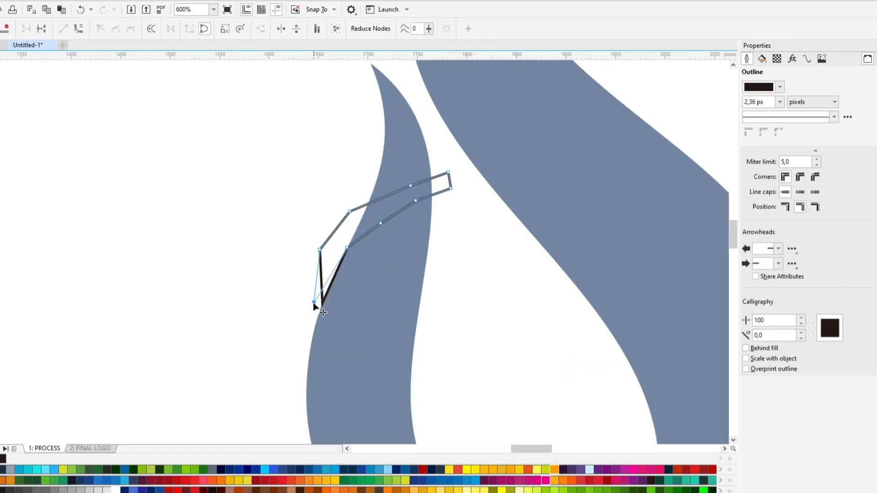
- Trim the small flame with the slanted band and delete the band
{"action": "key", "text": "space"}
{"action": "left_click", "coordinate": [392, 268], "text": "shift"}
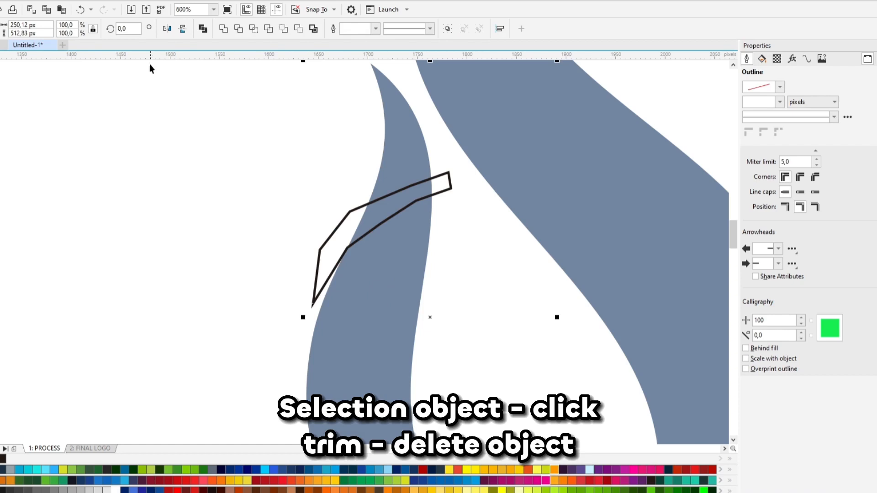
{"action": "left_click", "coordinate": [228, 30]}
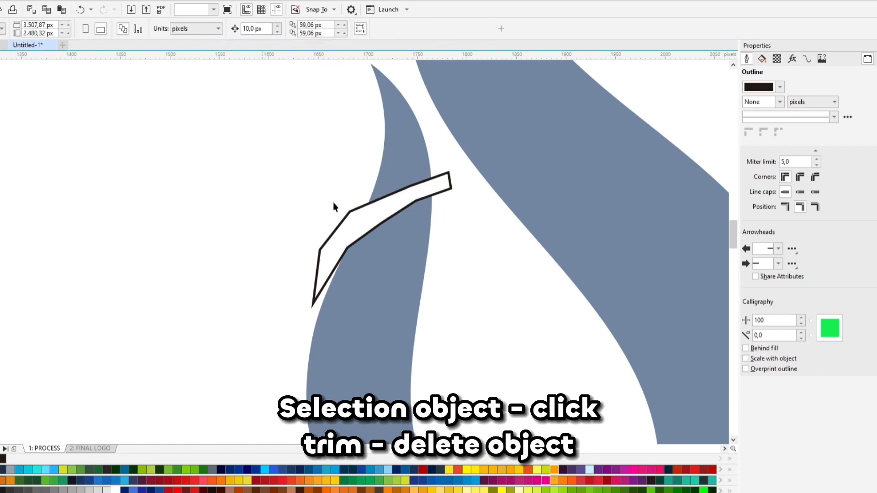
{"action": "key", "text": "Delete"}
- Break the trimmed small flame apart into separate upper and lower pieces
{"action": "left_click", "coordinate": [406, 234]}
{"action": "right_click", "coordinate": [411, 226]}
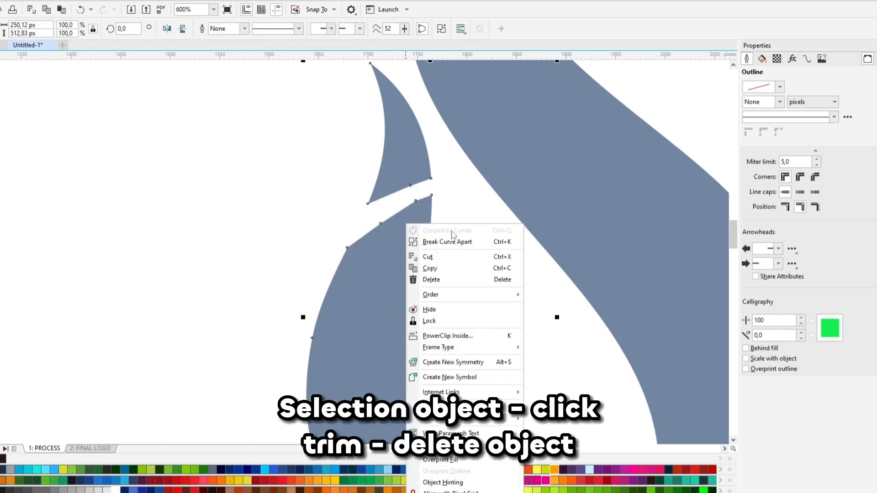
{"action": "left_click", "coordinate": [470, 239]}
{"action": "left_click", "coordinate": [473, 248]}
- Delete the surplus nodes along the lower piece's cut edge and left side, adding one node on its lower left curve
{"action": "left_click", "coordinate": [417, 251]}
{"action": "key", "text": "F10"}
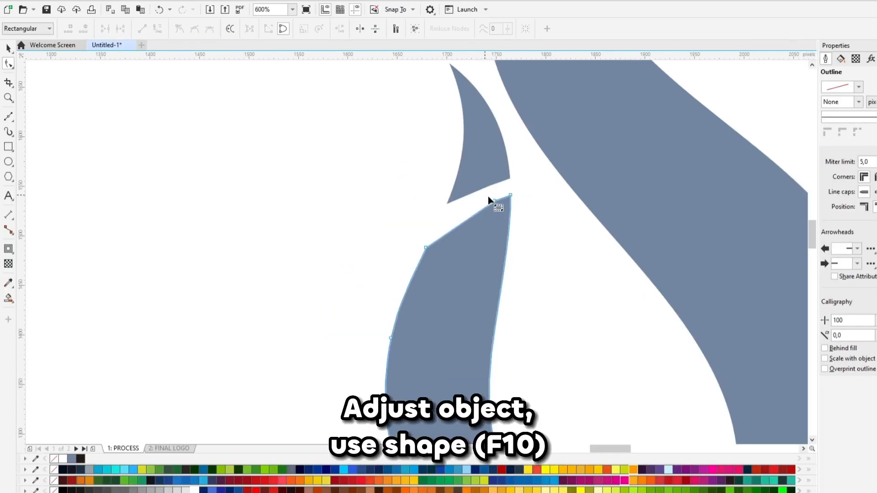
{"action": "left_click", "coordinate": [511, 195]}
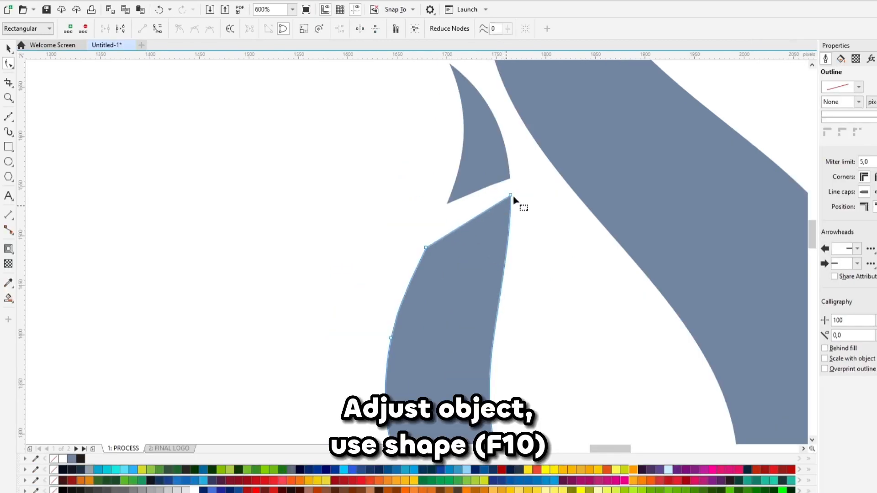
{"action": "scroll", "coordinate": [513, 197], "scroll_direction": "down", "scroll_amount": 2}
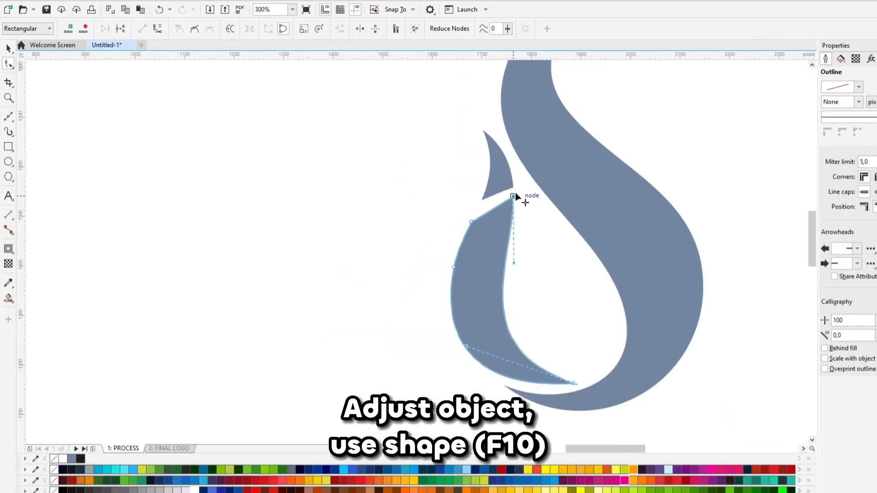
{"action": "double_click", "coordinate": [472, 222]}
{"action": "double_click", "coordinate": [458, 334]}
{"action": "left_click_drag", "start_coordinate": [470, 292], "coordinate": [405, 244]}
{"action": "key", "text": "Delete"}
- Bend the lower piece's left side into a flowing S-curve towards its tip, and delete the surplus node on its lower left
{"action": "left_click", "coordinate": [502, 208]}
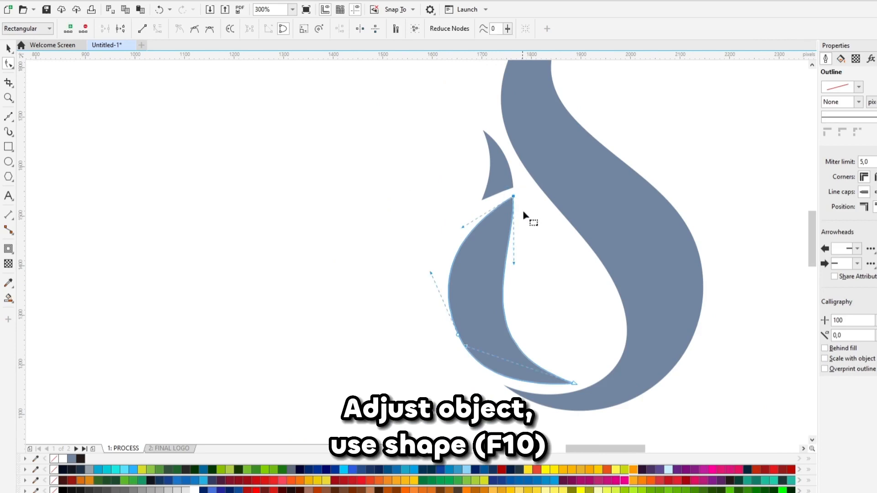
{"action": "left_click_drag", "start_coordinate": [464, 227], "coordinate": [489, 276]}
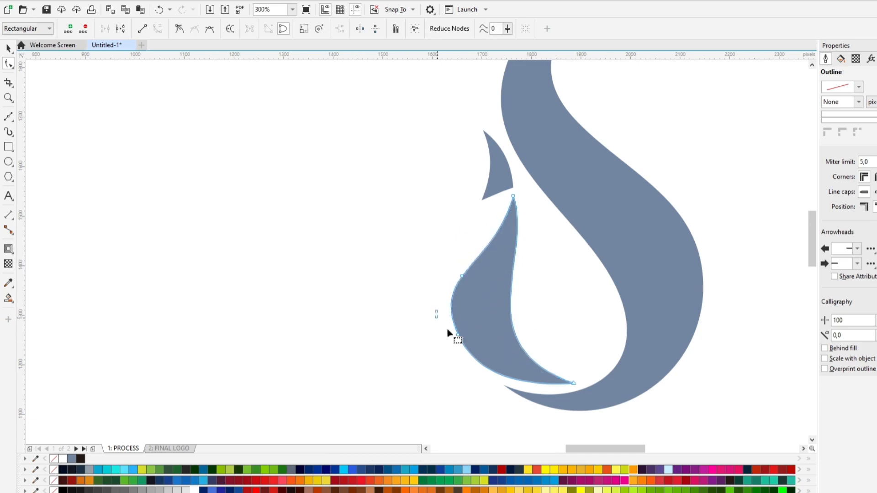
{"action": "double_click", "coordinate": [457, 335]}
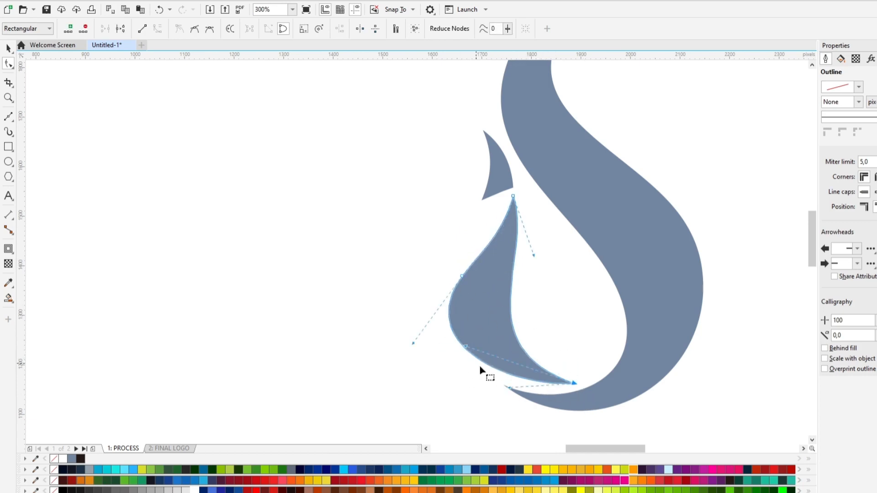
- Adjust the curve handles at the lower piece's upper and lower tips, pulling its inner edge leftward and rounding its underside
{"action": "left_click_drag", "start_coordinate": [465, 347], "coordinate": [454, 349]}
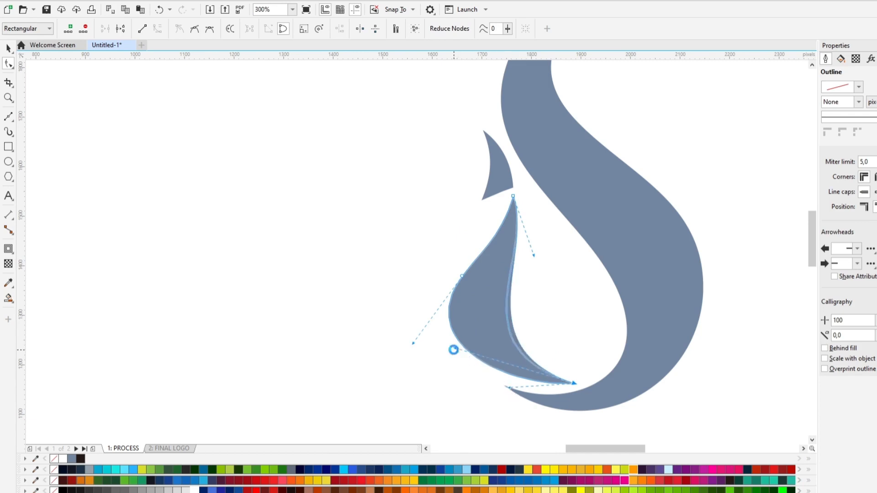
{"action": "left_click_drag", "start_coordinate": [509, 392], "coordinate": [507, 399]}
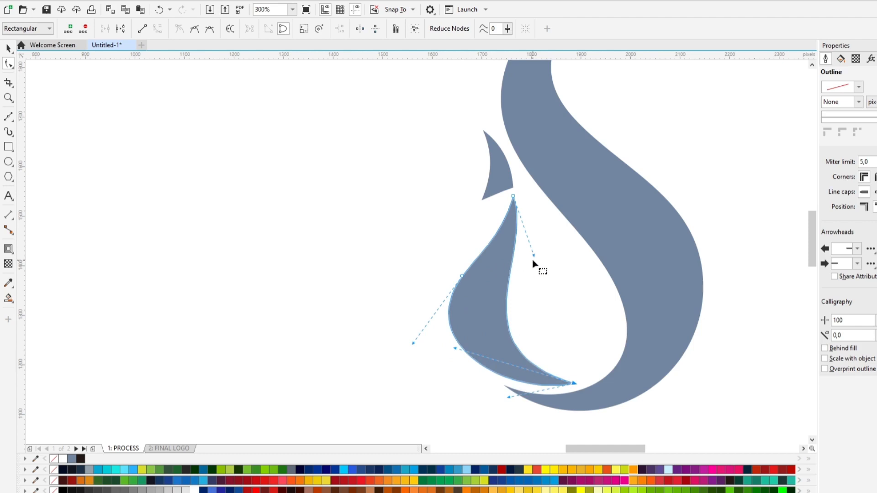
{"action": "left_click_drag", "start_coordinate": [533, 260], "coordinate": [539, 255]}
{"action": "left_click_drag", "start_coordinate": [455, 350], "coordinate": [446, 348]}
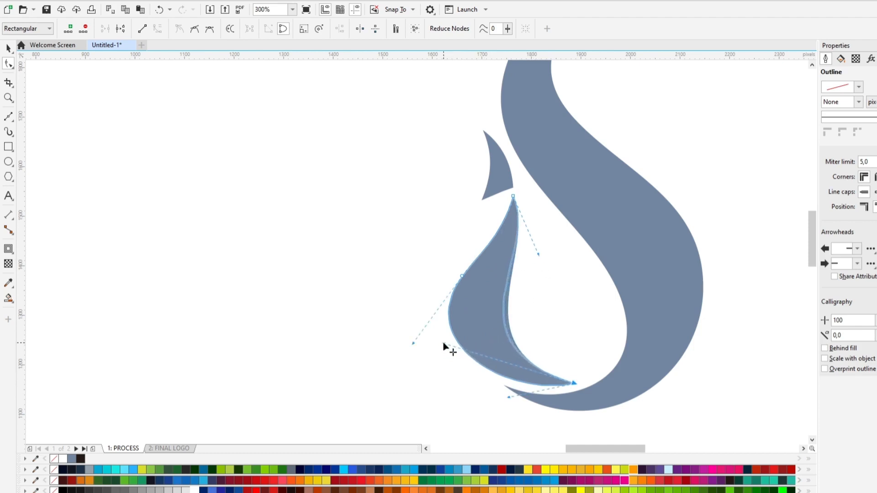
{"action": "key", "text": "space"}
- Delete the surplus corner node on the upper small piece's cut edge and stretch its lower tip down and to the left
{"action": "scroll", "coordinate": [488, 308], "scroll_direction": "down", "scroll_amount": 2}
{"action": "scroll", "coordinate": [488, 251], "scroll_direction": "up", "scroll_amount": 4}
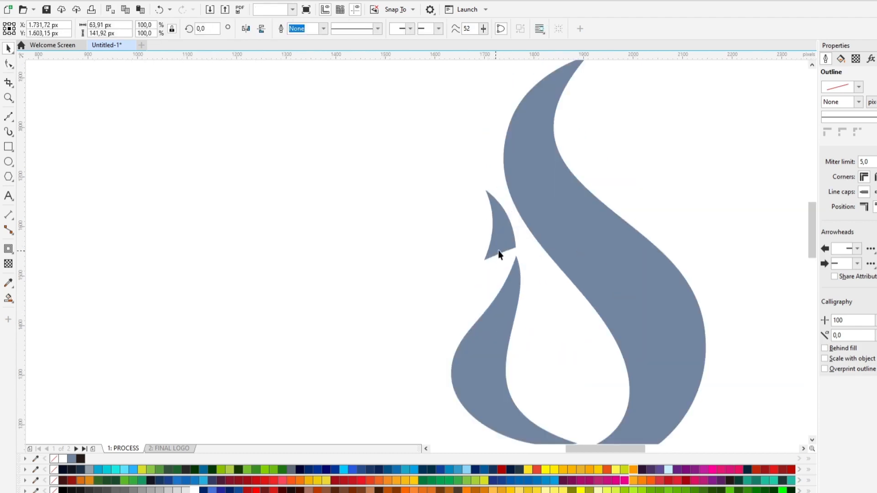
{"action": "key", "text": "space"}
{"action": "left_click_drag", "start_coordinate": [487, 224], "coordinate": [487, 224]}
{"action": "key", "text": "Delete"}
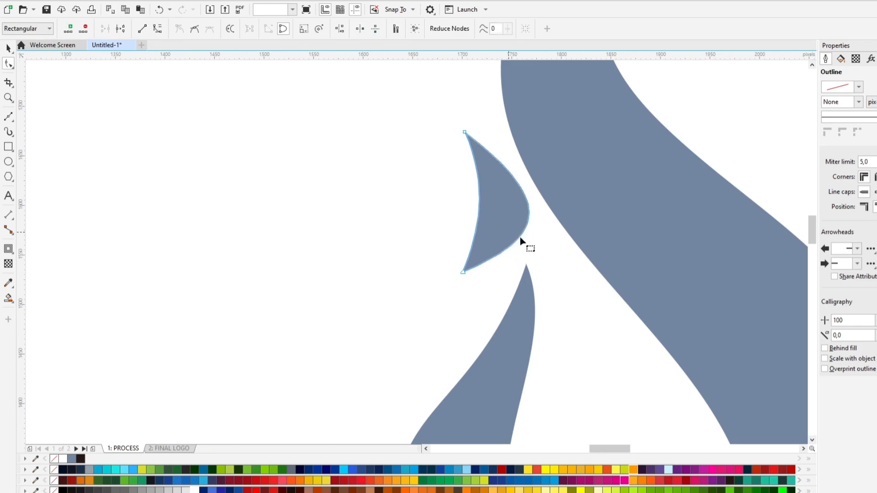
{"action": "left_click_drag", "start_coordinate": [464, 273], "coordinate": [459, 365]}
{"action": "key", "text": "space"}
{"action": "key", "text": "space"}
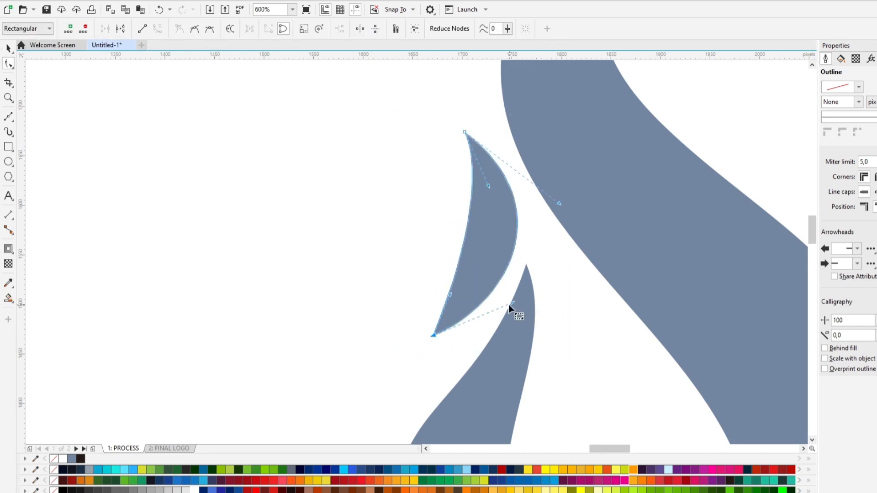
- Bend the upper small piece into a leaf-like flame with an S-curved left side, and lower its bottom tip slightly
{"action": "left_click_drag", "start_coordinate": [512, 303], "coordinate": [497, 290]}
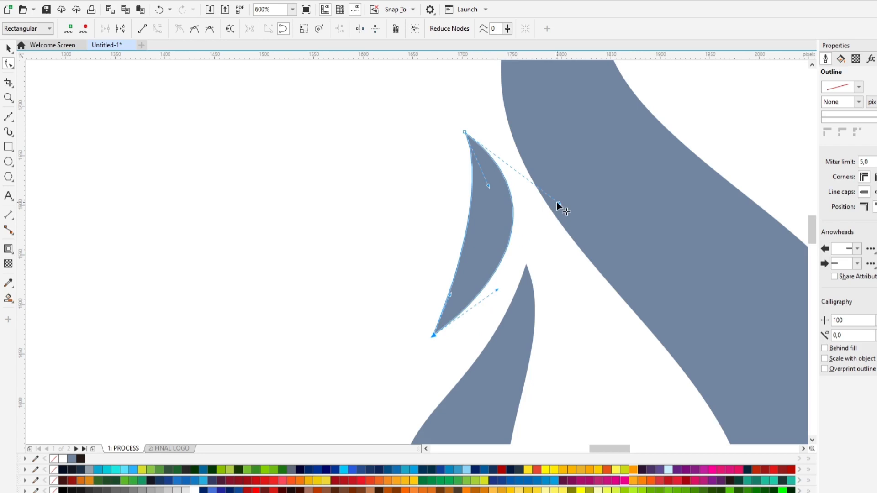
{"action": "left_click_drag", "start_coordinate": [557, 204], "coordinate": [552, 212]}
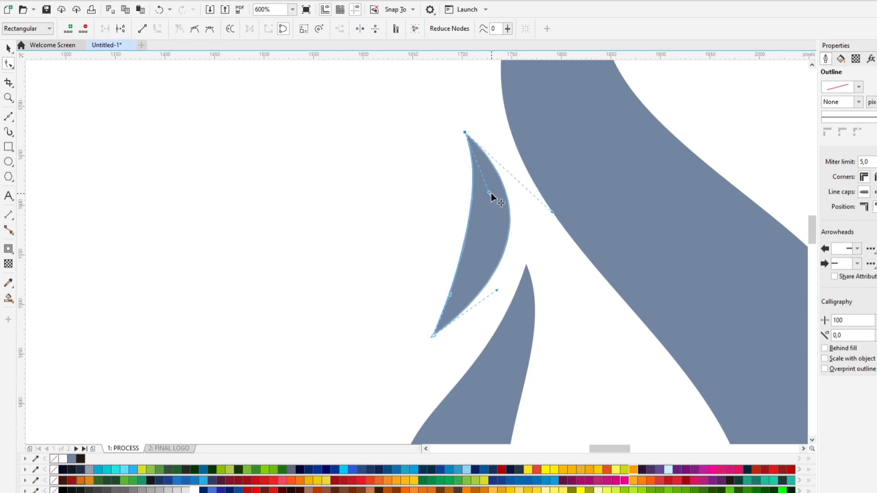
{"action": "left_click_drag", "start_coordinate": [448, 292], "coordinate": [393, 245]}
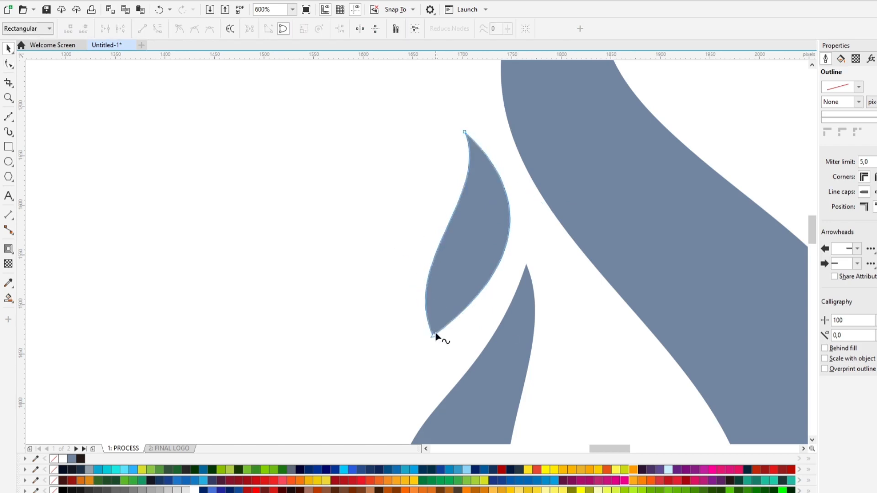
{"action": "left_click_drag", "start_coordinate": [433, 336], "coordinate": [437, 360]}
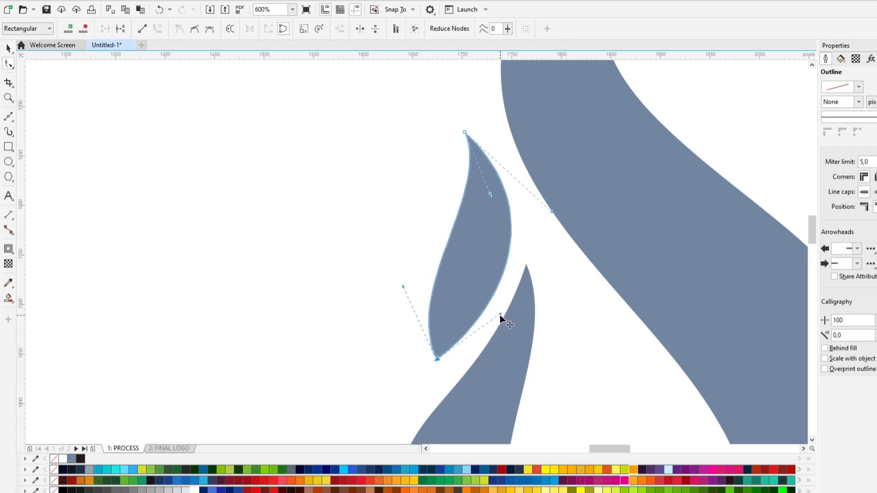
{"action": "left_click_drag", "start_coordinate": [500, 314], "coordinate": [498, 294]}
{"action": "left_click_drag", "start_coordinate": [403, 286], "coordinate": [384, 264]}
- Examine the overall shape of the three flame pieces and the gaps between them
{"action": "key", "text": "space"}
{"action": "scroll", "coordinate": [473, 192], "scroll_direction": "down", "scroll_amount": 3}
{"action": "left_click", "coordinate": [587, 181]}
{"action": "scroll", "coordinate": [539, 201], "scroll_direction": "up", "scroll_amount": 1}
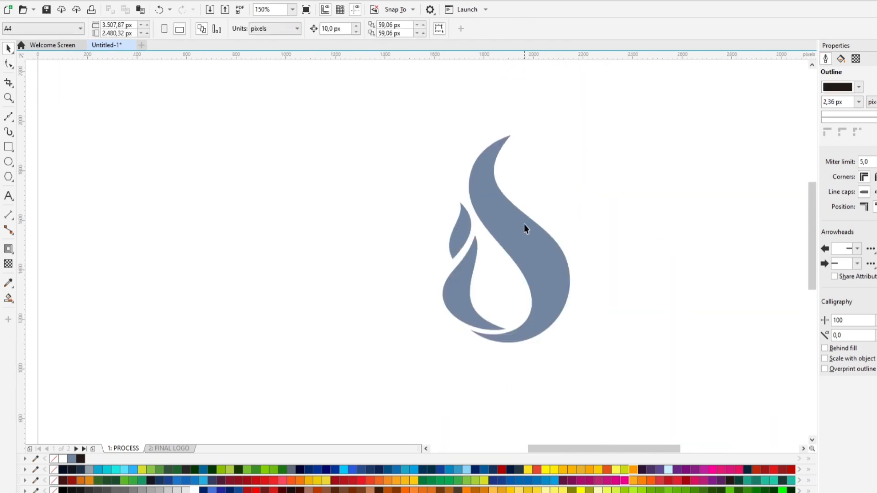
{"action": "scroll", "coordinate": [521, 241], "scroll_direction": "down", "scroll_amount": 1}
{"action": "scroll", "coordinate": [529, 224], "scroll_direction": "up", "scroll_amount": 1}
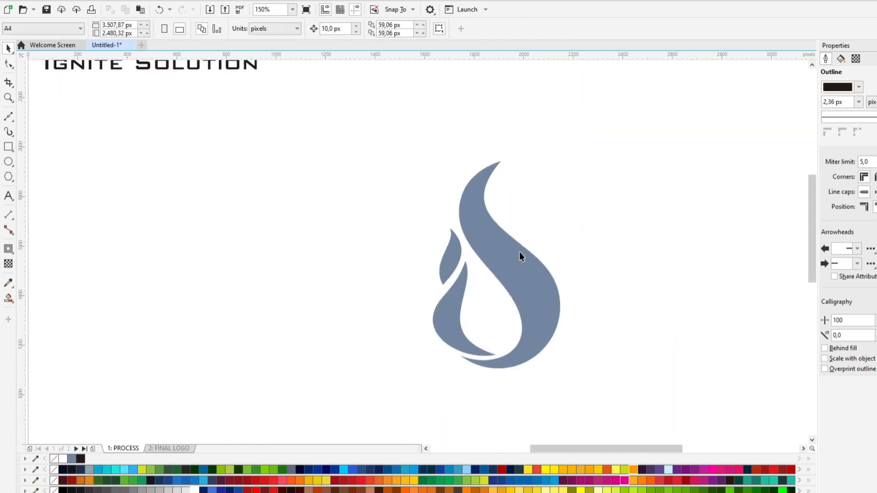
{"action": "left_click", "coordinate": [508, 240]}
{"action": "scroll", "coordinate": [505, 172], "scroll_direction": "up", "scroll_amount": 1}
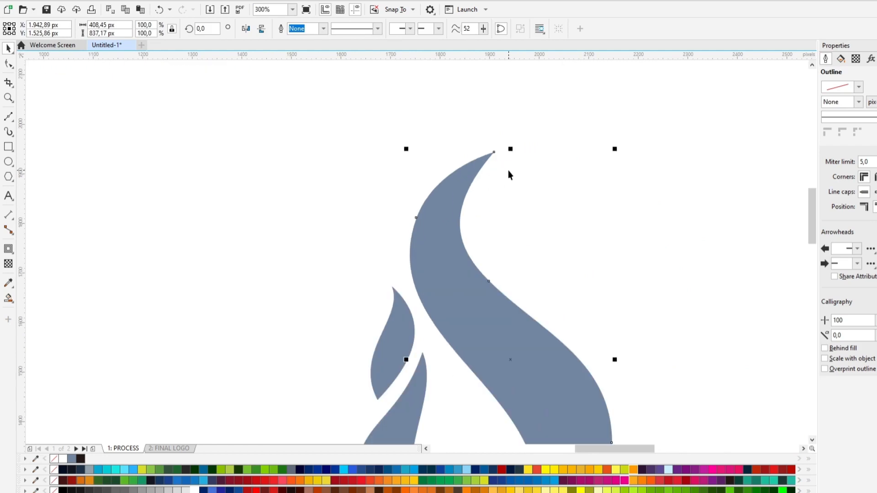
{"action": "left_click", "coordinate": [508, 171]}
{"action": "scroll", "coordinate": [509, 179], "scroll_direction": "down", "scroll_amount": 2}
{"action": "scroll", "coordinate": [494, 259], "scroll_direction": "up", "scroll_amount": 2}
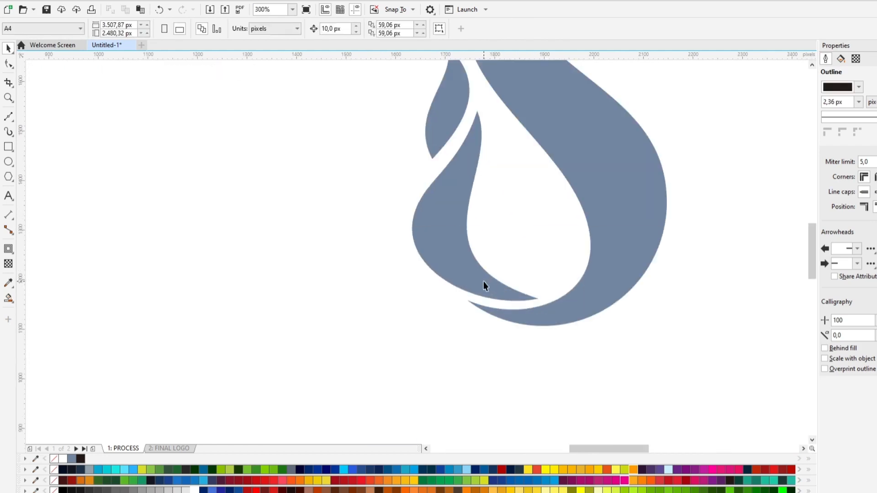
- Refine the lower small flame's inner edge by pulling the curve handle of its lower right tip slightly upward
{"action": "left_click", "coordinate": [484, 282]}
{"action": "key", "text": "F10"}
{"action": "left_click", "coordinate": [537, 299]}
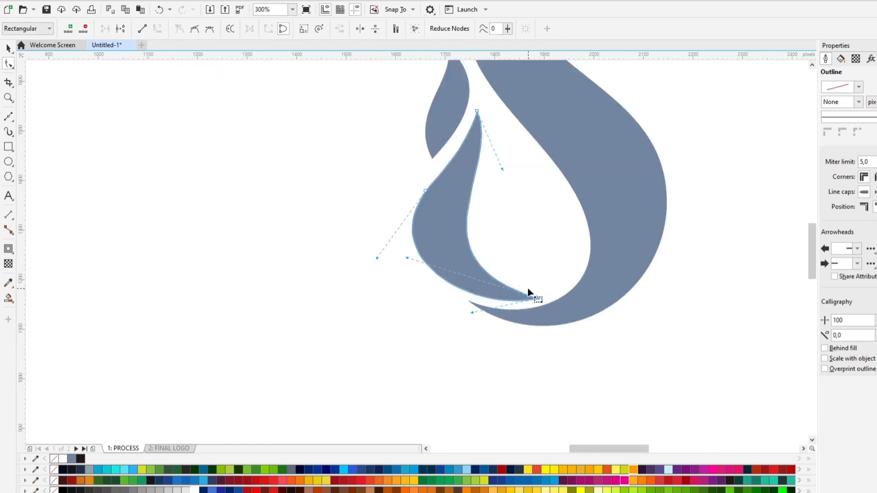
{"action": "scroll", "coordinate": [528, 292], "scroll_direction": "up", "scroll_amount": 1}
{"action": "scroll", "coordinate": [462, 274], "scroll_direction": "down", "scroll_amount": 1}
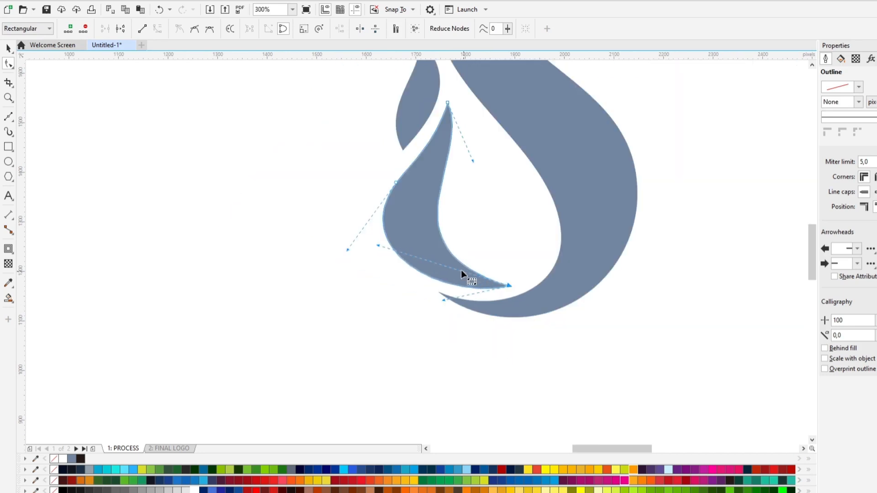
{"action": "left_click_drag", "start_coordinate": [374, 248], "coordinate": [371, 235]}
{"action": "key", "text": "space"}
{"action": "scroll", "coordinate": [458, 255], "scroll_direction": "down", "scroll_amount": 2}
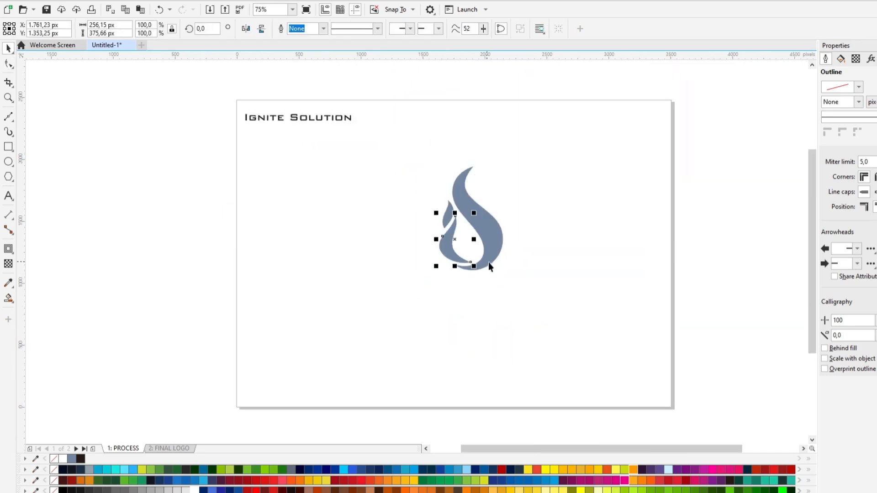
{"action": "left_click", "coordinate": [536, 298]}
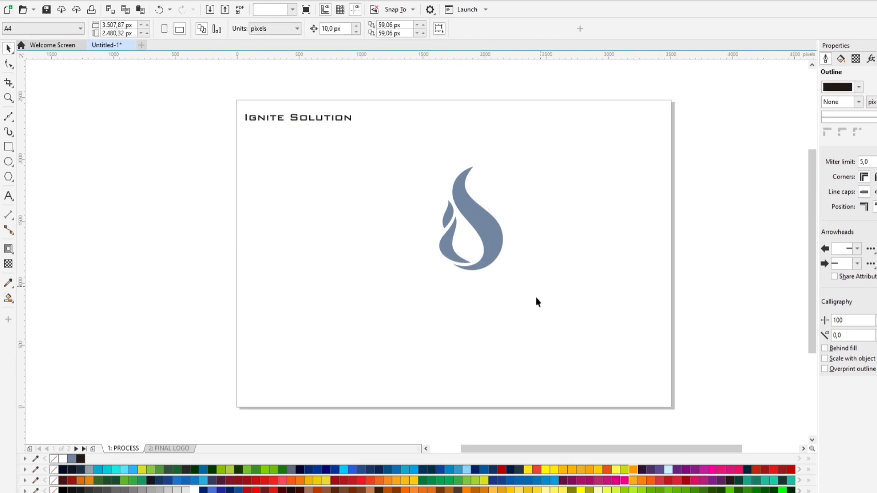
- Fill the large flame and both small flame pieces with bright red (R244 G36 B36)
{"action": "left_click", "coordinate": [497, 251]}
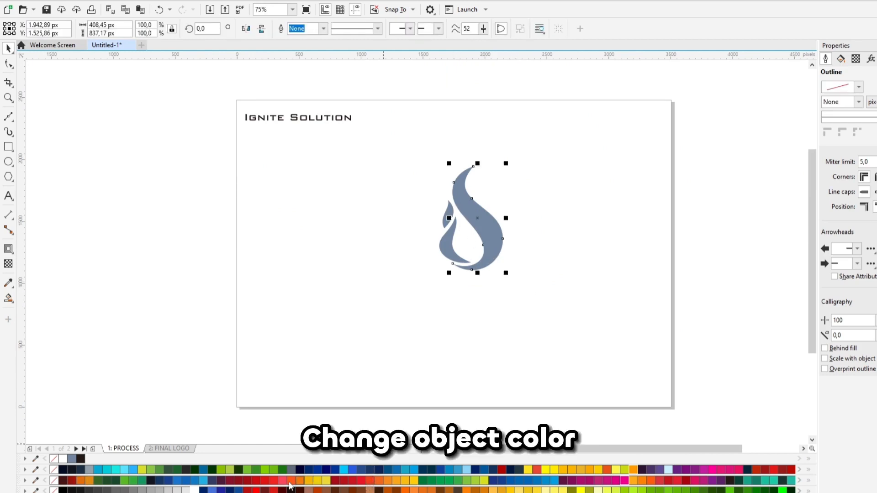
{"action": "left_click", "coordinate": [274, 481]}
{"action": "left_click", "coordinate": [451, 254]}
{"action": "scroll", "coordinate": [454, 238], "scroll_direction": "up", "scroll_amount": 1}
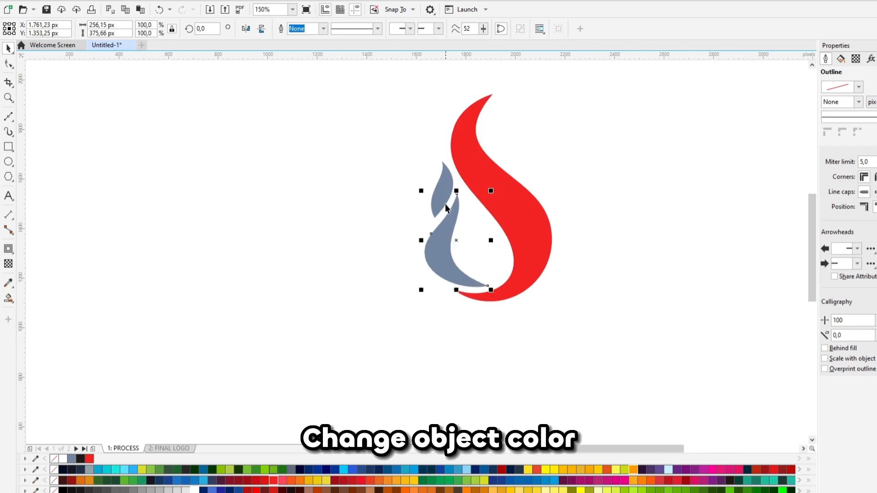
{"action": "left_click", "coordinate": [446, 208], "text": "shift"}
{"action": "left_click", "coordinate": [274, 481]}
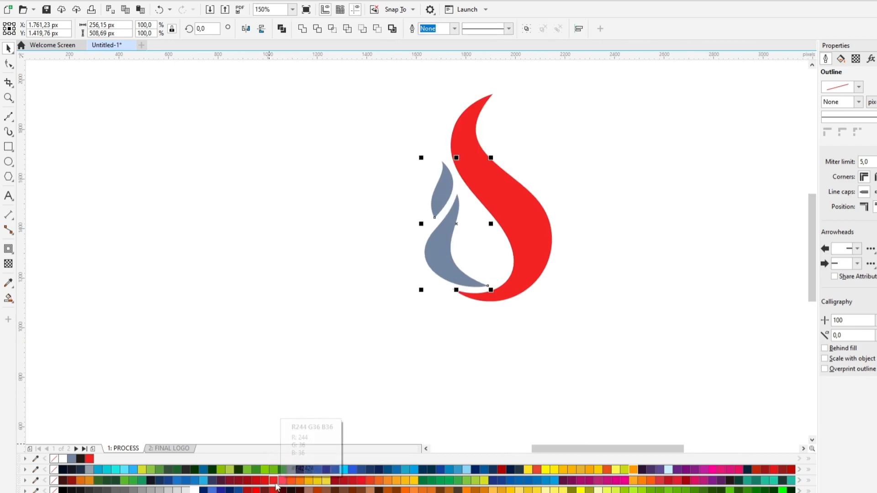
{"action": "left_click", "coordinate": [464, 315]}
- Apply a linear gradient to the large flame running from orange at its tip to red at its base
{"action": "left_click", "coordinate": [506, 297]}
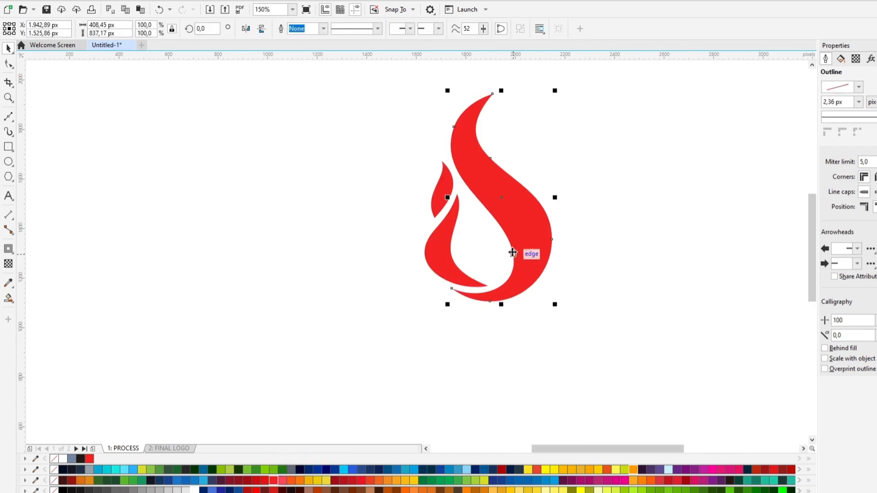
{"action": "key", "text": "g"}
{"action": "left_click_drag", "start_coordinate": [493, 95], "coordinate": [489, 302]}
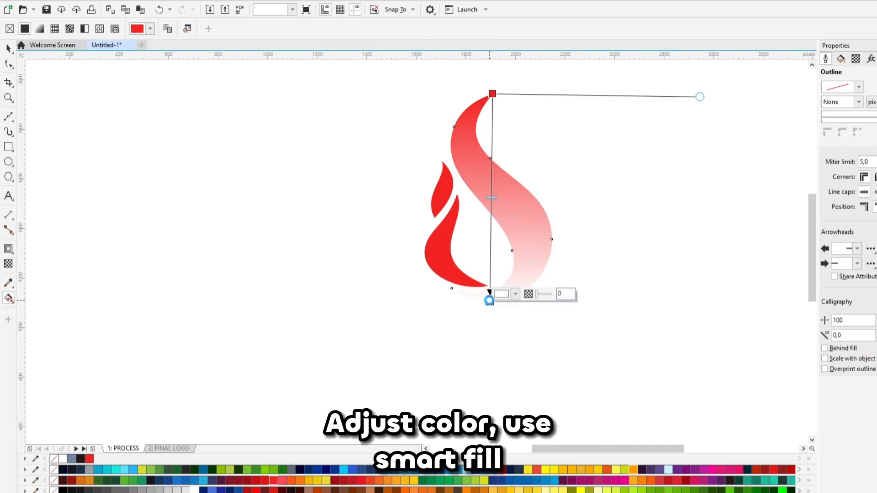
{"action": "left_click", "coordinate": [273, 480]}
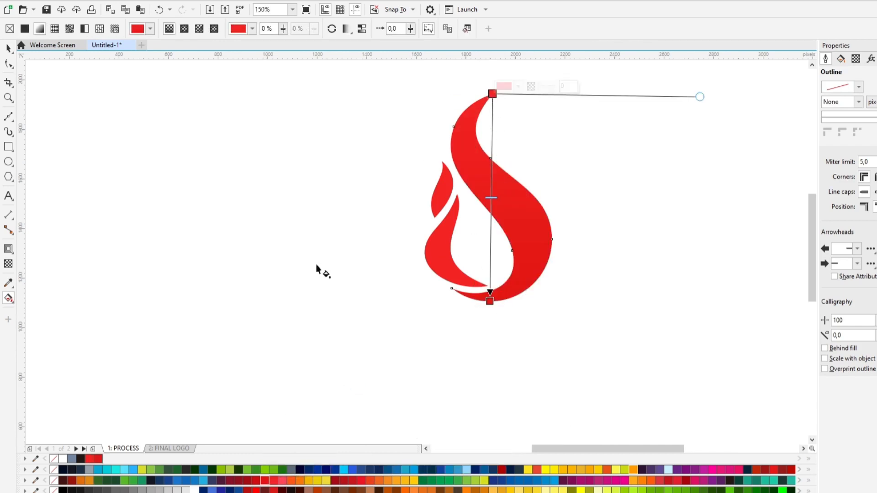
{"action": "left_click", "coordinate": [298, 480]}
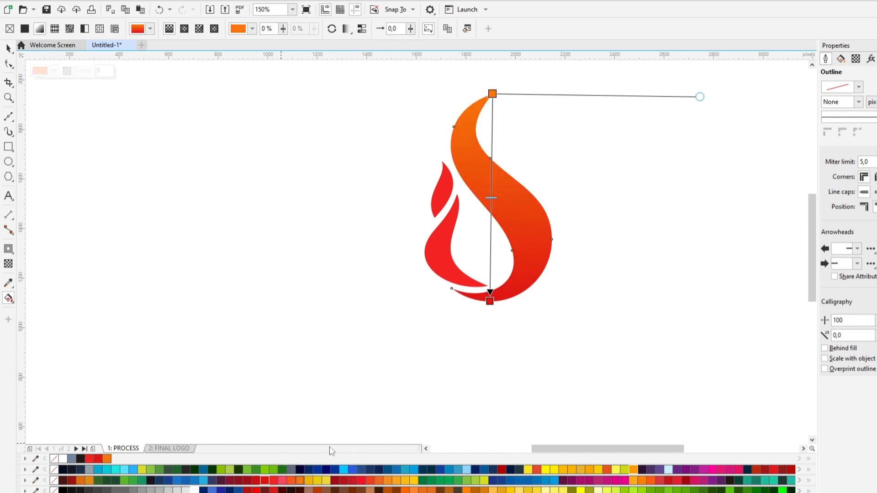
- Combine both small flame pieces with the large flame into one object sharing the orange-to-red gradient
{"action": "left_click", "coordinate": [441, 267]}
{"action": "key", "text": "space"}
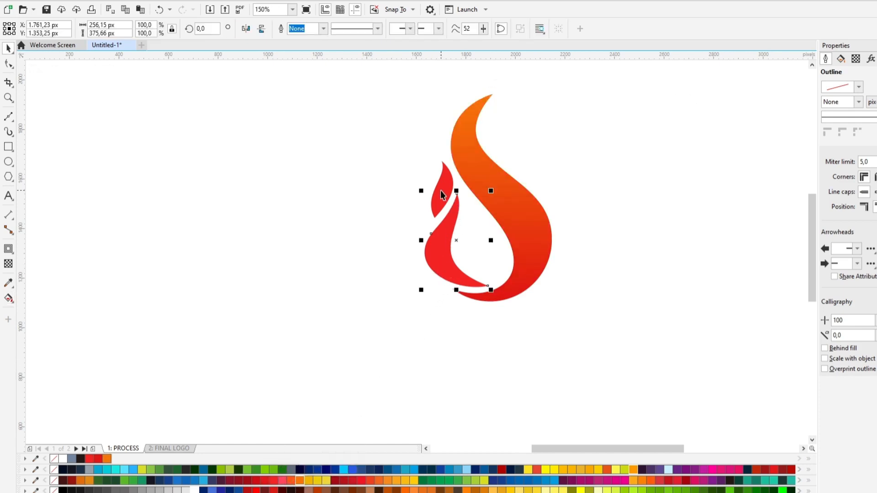
{"action": "left_click", "coordinate": [504, 77]}
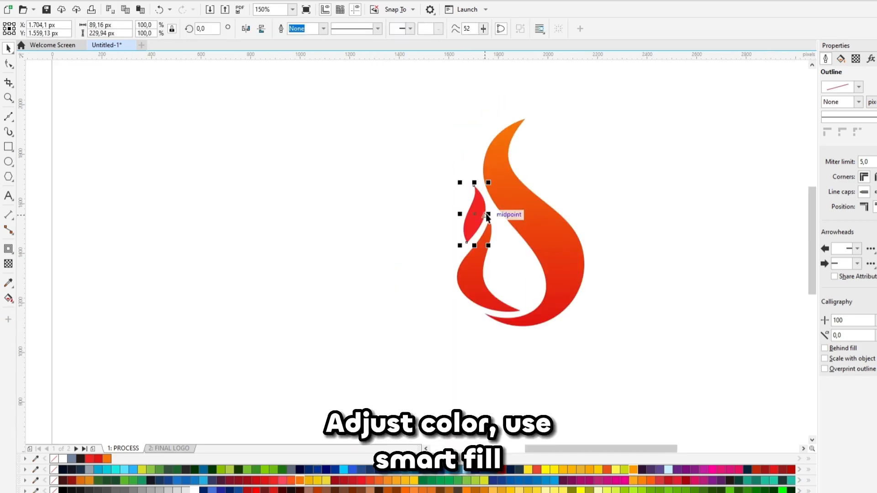
{"action": "left_click", "coordinate": [517, 215], "text": "shift"}
{"action": "key", "text": "ctrl+l"}
{"action": "key", "text": "space"}
{"action": "key", "text": "space"}
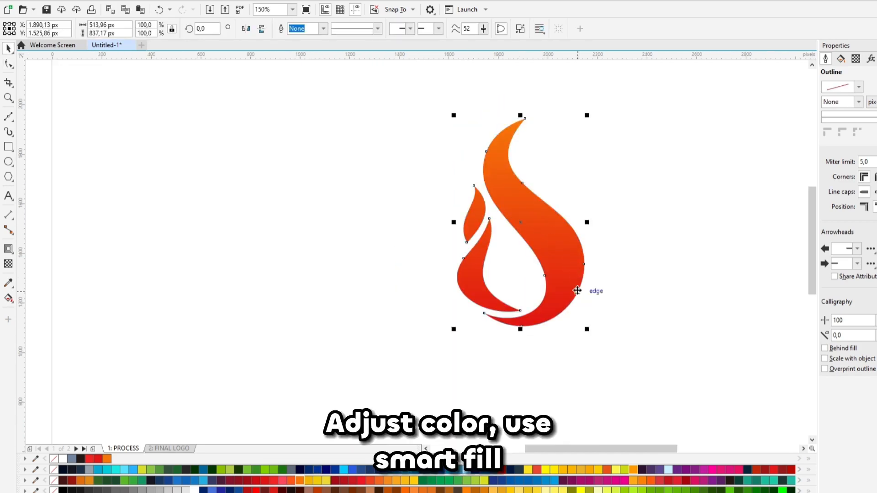
- Straighten the combined flame's gradient to run vertically and add an intermediate orange colour stop near its middle
{"action": "key", "text": "g"}
{"action": "mouse_move", "coordinate": [524, 120]}
{"action": "left_mouse_down"}
{"action": "mouse_move", "coordinate": [522, 169]}
{"action": "mouse_move", "coordinate": [522, 119]}
{"action": "left_mouse_up"}
{"action": "double_click", "coordinate": [522, 204]}
{"action": "left_click", "coordinate": [522, 167]}
{"action": "left_click_drag", "start_coordinate": [522, 168], "coordinate": [522, 214]}
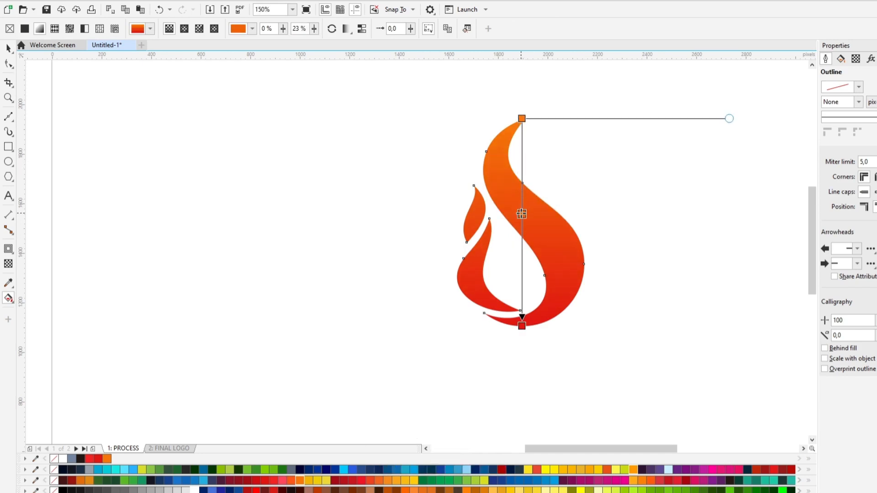
- Set the gradient's top colour to golden yellow and move its red end stop up a little from the flame's base
{"action": "left_click", "coordinate": [522, 120]}
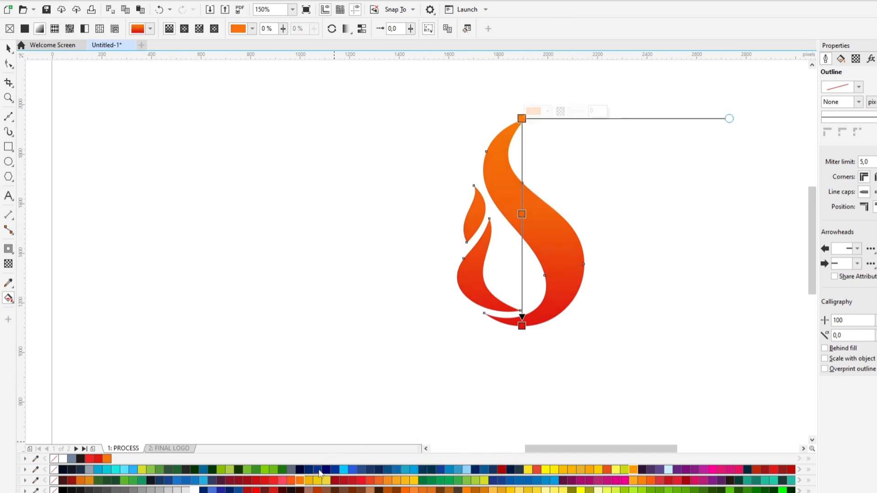
{"action": "left_click", "coordinate": [309, 481]}
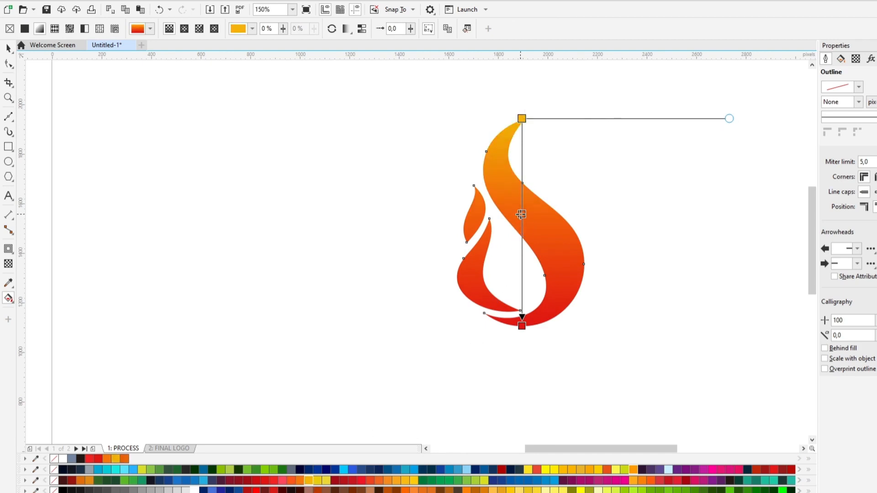
{"action": "left_click_drag", "start_coordinate": [521, 325], "coordinate": [522, 310]}
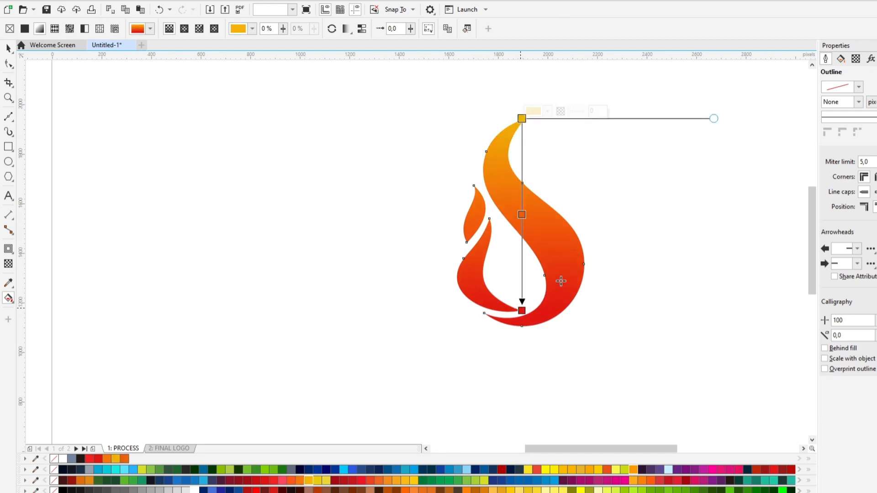
{"action": "key", "text": "space"}
{"action": "scroll", "coordinate": [562, 278], "scroll_direction": "down", "scroll_amount": 3}
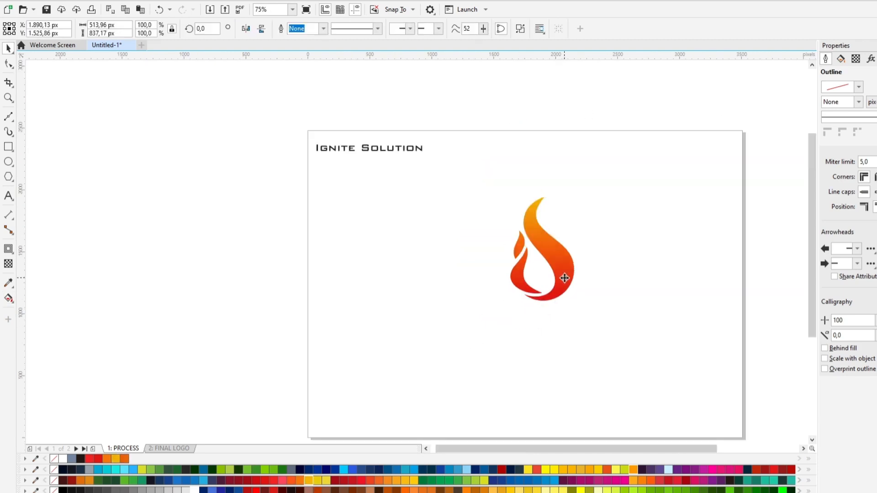
- Move the "Ignite Solution" text from the page corner to just below the flame
{"action": "left_click", "coordinate": [421, 152]}
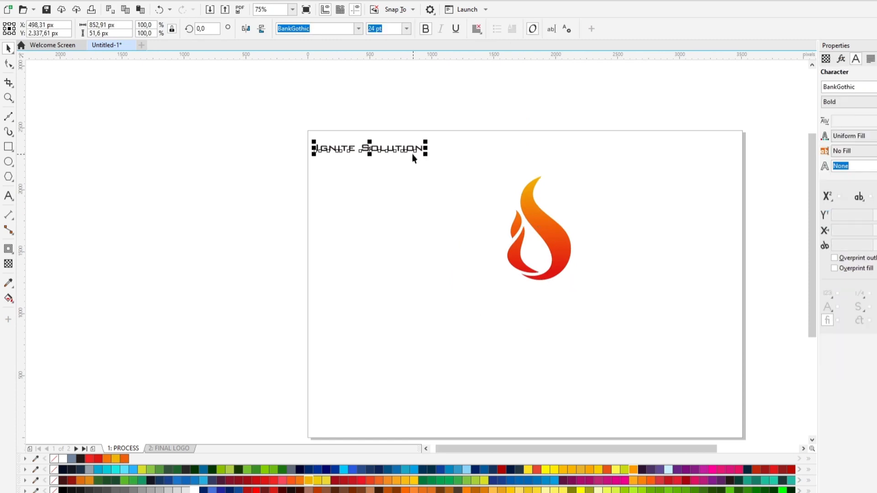
{"action": "left_click_drag", "start_coordinate": [412, 154], "coordinate": [595, 300]}
{"action": "scroll", "coordinate": [571, 294], "scroll_direction": "up", "scroll_amount": 3}
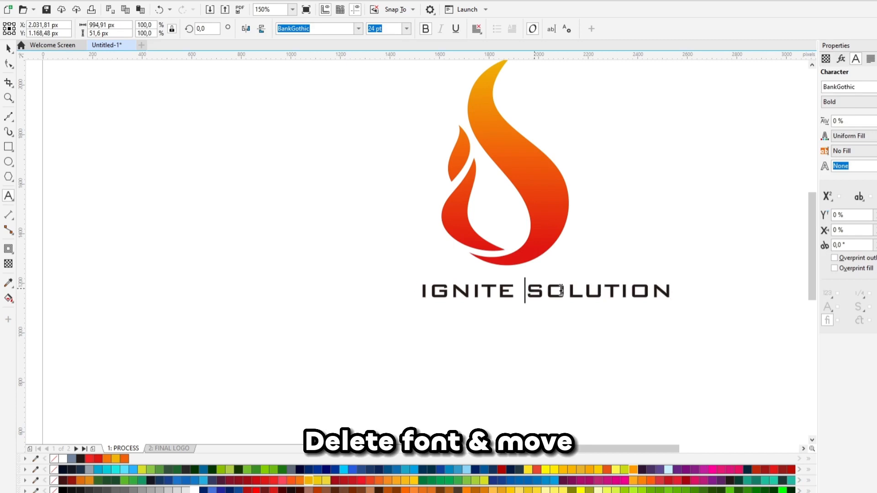
- Split the company name by cutting "SOLUTION" and pasting it as a separate text line below "IGNITE"
{"action": "left_click_drag", "start_coordinate": [537, 291], "coordinate": [670, 288]}
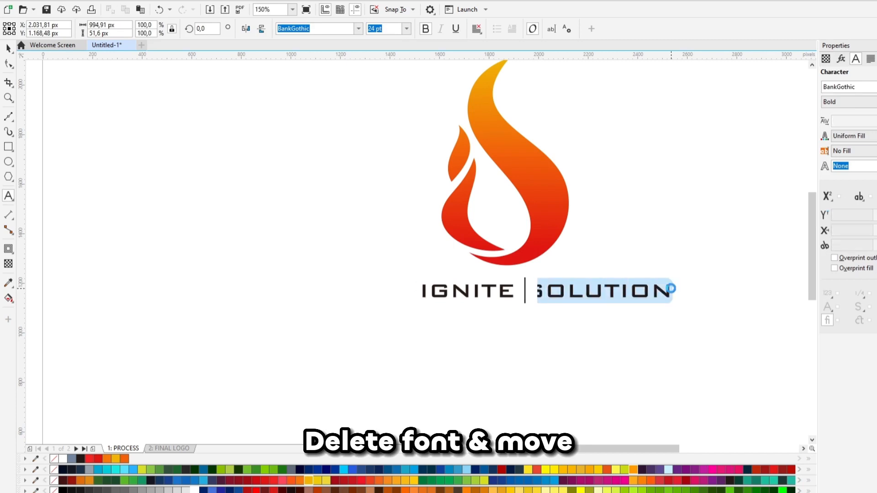
{"action": "key", "text": "ctrl+x"}
{"action": "left_click", "coordinate": [383, 333]}
{"action": "key", "text": "ctrl+v"}
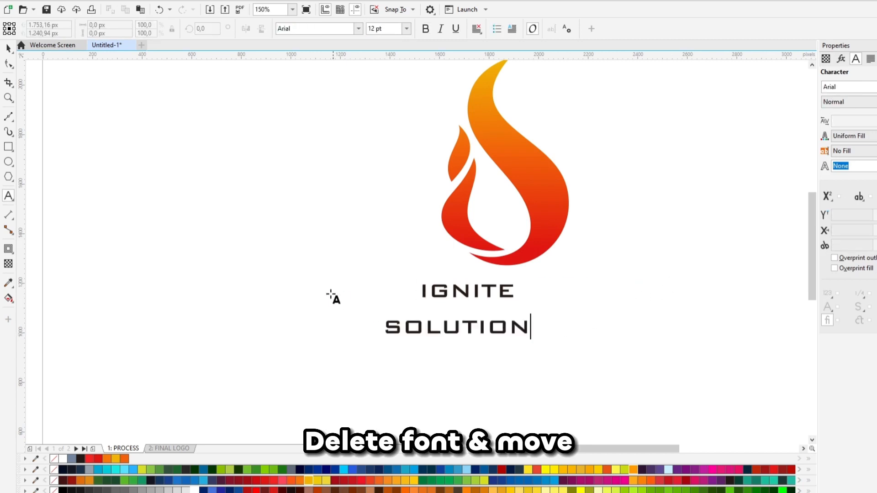
{"action": "left_click", "coordinate": [8, 48]}
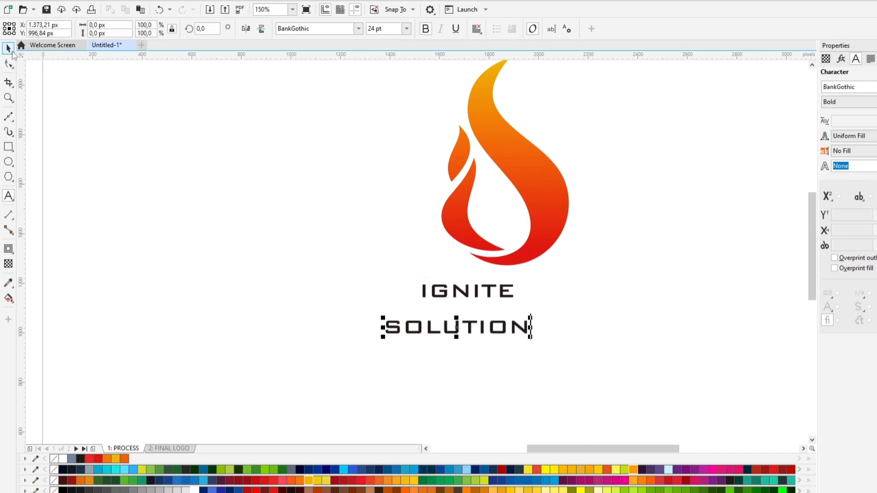
- Enlarge the word IGNITE and fit a smaller, widely letter-spaced SOLUTION centred directly beneath it
{"action": "left_click", "coordinate": [488, 298]}
{"action": "left_click_drag", "start_coordinate": [517, 301], "coordinate": [524, 321]}
{"action": "left_click", "coordinate": [524, 329]}
{"action": "scroll", "coordinate": [569, 327], "scroll_direction": "up", "scroll_amount": 1}
{"action": "key", "text": "F10"}
{"action": "left_click", "coordinate": [527, 293]}
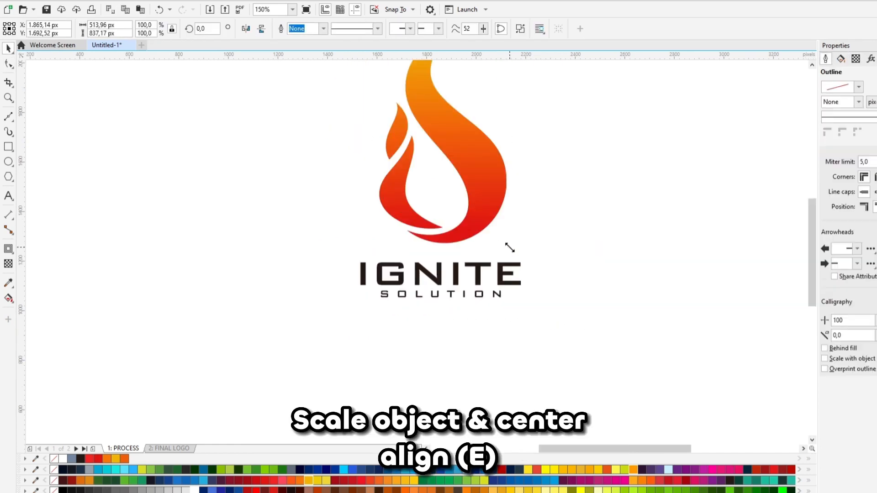
- Scale the flame down to about half its size and centre it horizontally above the company name
{"action": "left_click_drag", "start_coordinate": [510, 248], "coordinate": [471, 265]}
{"action": "left_click", "coordinate": [506, 267], "text": "shift"}
{"action": "key", "text": "e"}
{"action": "key", "text": "Escape"}
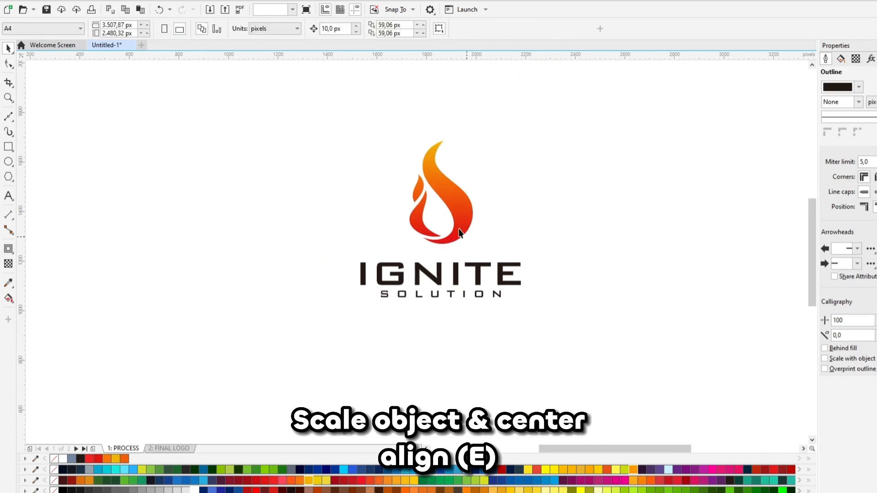
- Move the flame slightly down towards the IGNITE text and enlarge it a little
{"action": "left_click", "coordinate": [460, 233]}
{"action": "scroll", "coordinate": [463, 243], "scroll_direction": "up", "scroll_amount": 1}
{"action": "left_click_drag", "start_coordinate": [449, 211], "coordinate": [449, 217]}
{"action": "left_click_drag", "start_coordinate": [484, 252], "coordinate": [488, 261]}
{"action": "left_click", "coordinate": [527, 262]}
- Fill the word IGNITE with black and the word SOLUTION with red
{"action": "left_click", "coordinate": [500, 286]}
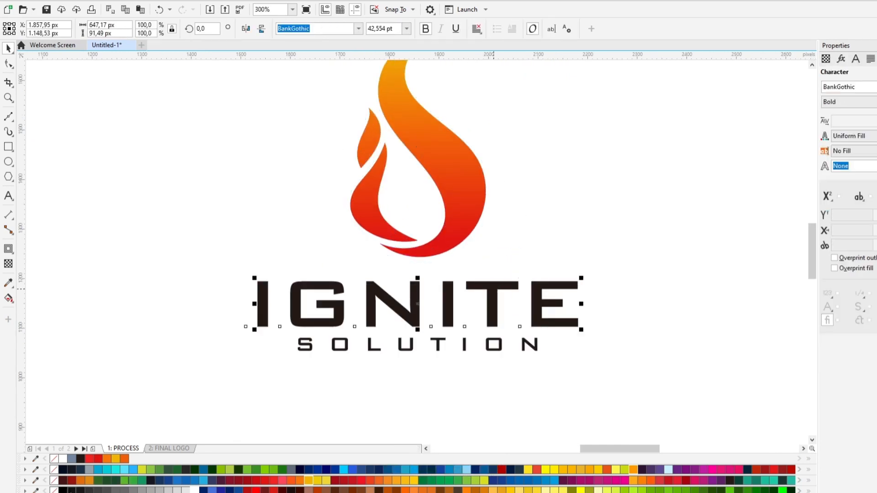
{"action": "left_click", "coordinate": [63, 469]}
{"action": "left_click", "coordinate": [411, 345]}
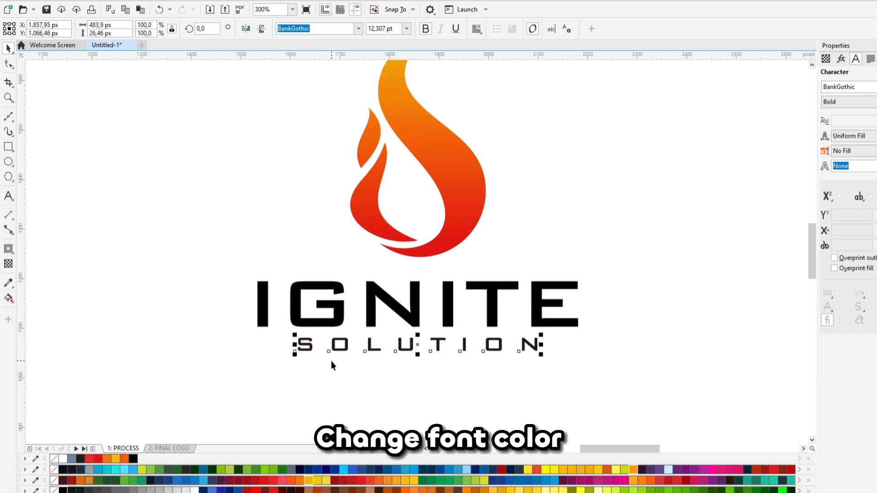
{"action": "left_click", "coordinate": [97, 461]}
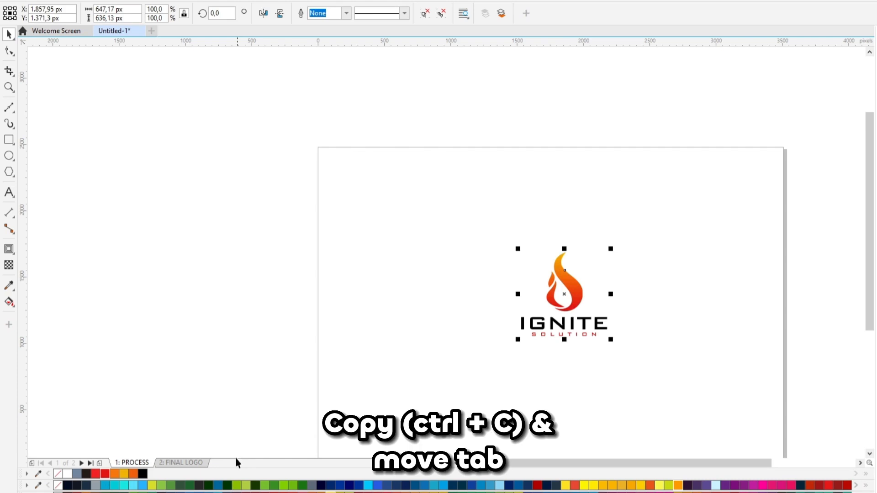
- Copy the finished logo to the FINAL LOGO page and centre it in the first large frame
{"action": "left_click", "coordinate": [193, 463]}
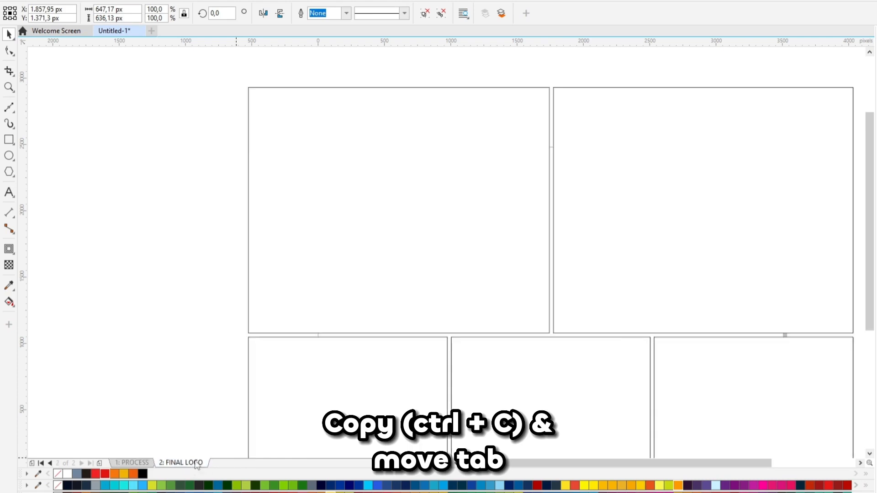
{"action": "key", "text": "ctrl+v"}
{"action": "left_click", "coordinate": [446, 270], "text": "shift"}
{"action": "key", "text": "c"}
{"action": "key", "text": "e"}
{"action": "key", "text": "Escape"}
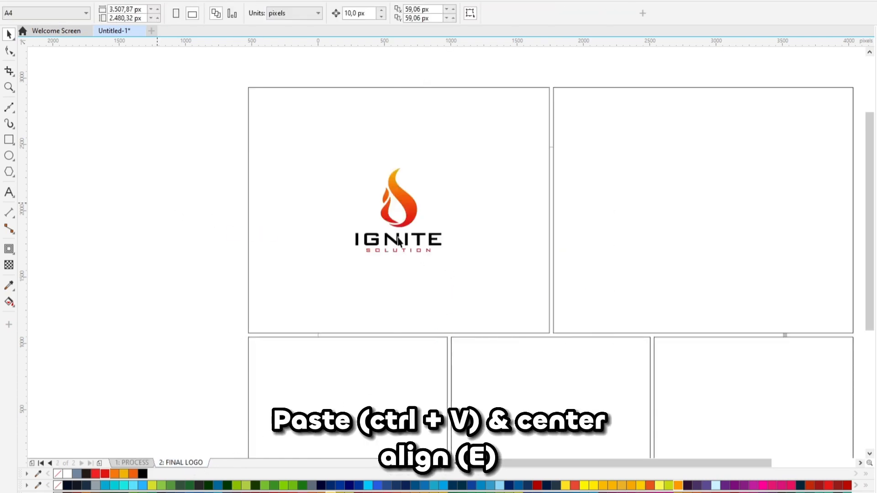
- Duplicate the complete logo and centre the copy in the second large frame
{"action": "left_click", "coordinate": [414, 214]}
{"action": "left_click_drag", "start_coordinate": [414, 209], "coordinate": [536, 212]}
{"action": "right_click", "coordinate": [536, 213]}
{"action": "left_click", "coordinate": [589, 168], "text": "shift"}
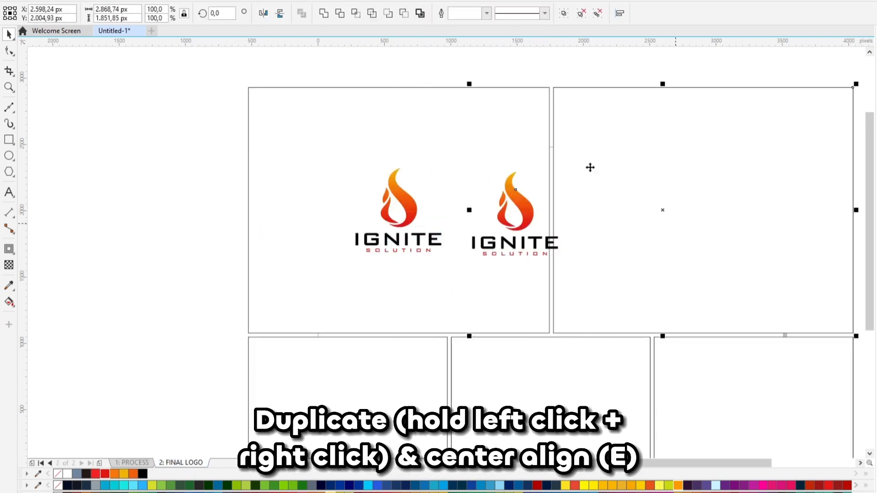
{"action": "scroll", "coordinate": [588, 168], "scroll_direction": "down", "scroll_amount": 1}
{"action": "key", "text": "c"}
{"action": "key", "text": "e"}
- Duplicate only the flame symbol and centre the copy in the first small frame of the lower row
{"action": "left_click", "coordinate": [749, 193]}
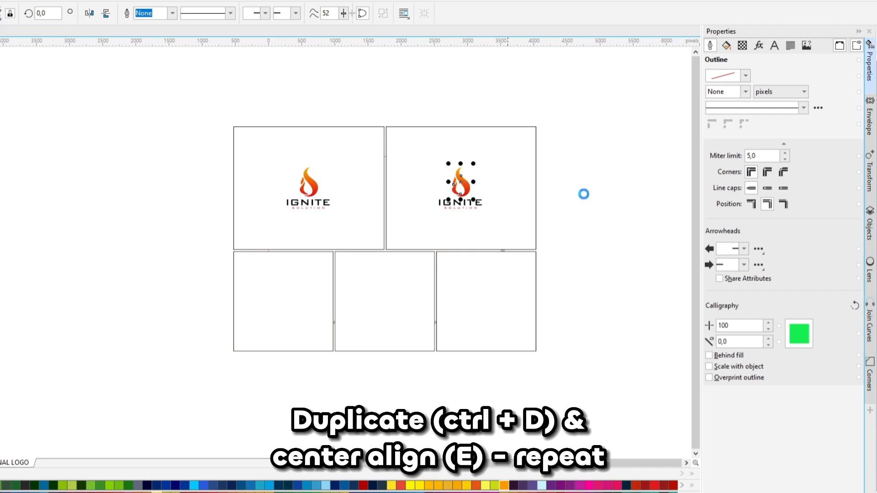
{"action": "left_click", "coordinate": [756, 193]}
{"action": "left_click", "coordinate": [635, 183]}
{"action": "key", "text": "ctrl+d"}
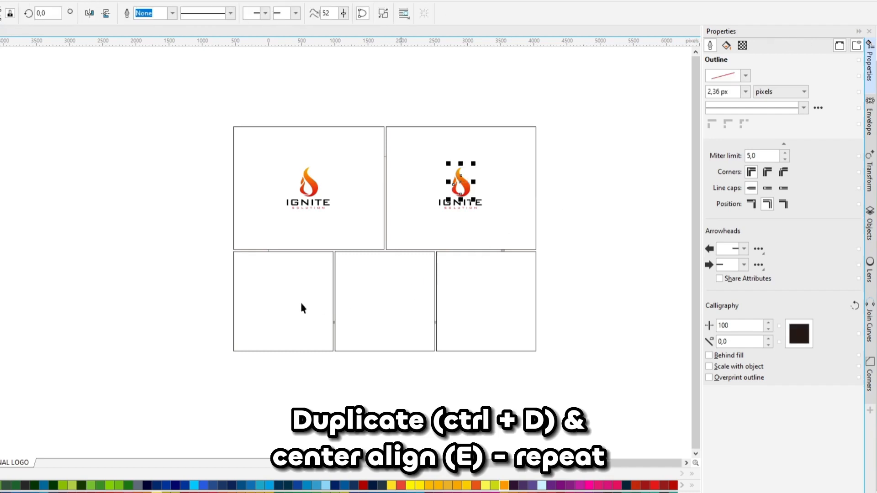
{"action": "left_click", "coordinate": [474, 301], "text": "shift"}
{"action": "key", "text": "c"}
{"action": "key", "text": "e"}
{"action": "key", "text": "Escape"}
- Enlarge the flame in the first small frame to about 361 px wide and copy it centred into the other two small frames
{"action": "scroll", "coordinate": [327, 341], "scroll_direction": "up", "scroll_amount": 1}
{"action": "left_click", "coordinate": [292, 316]}
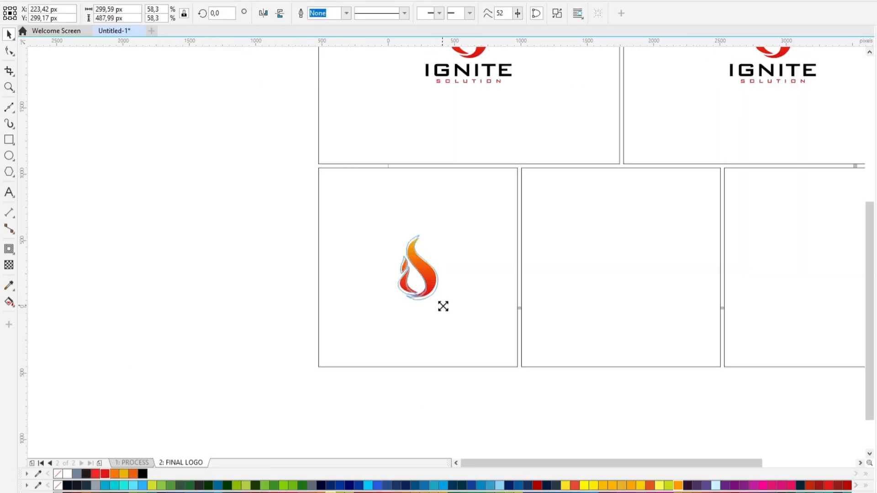
{"action": "left_click_drag", "start_coordinate": [443, 307], "coordinate": [681, 296]}
{"action": "right_click", "coordinate": [627, 297]}
{"action": "scroll", "coordinate": [627, 294], "scroll_direction": "down", "scroll_amount": 1}
{"action": "left_click_drag", "start_coordinate": [509, 296], "coordinate": [525, 297]}
{"action": "right_click", "coordinate": [525, 297]}
{"action": "left_click", "coordinate": [537, 300], "text": "shift"}
{"action": "key", "text": "c"}
{"action": "key", "text": "e"}
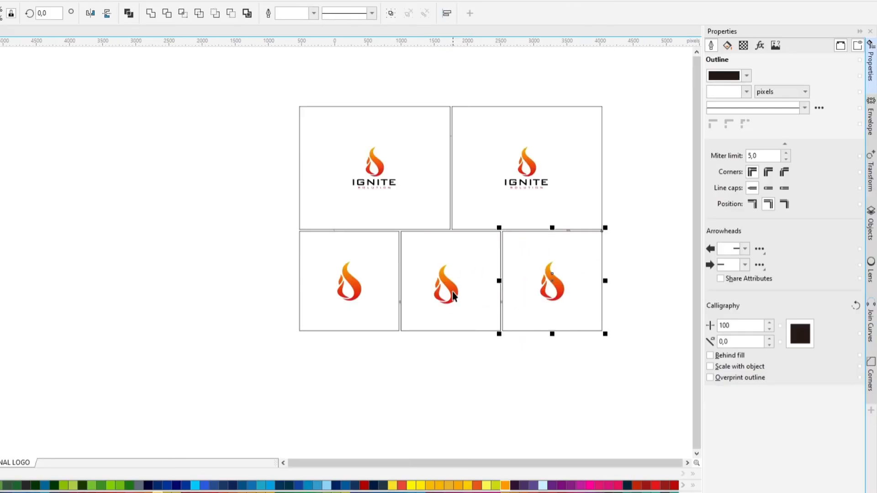
{"action": "left_click", "coordinate": [452, 291]}
{"action": "left_click", "coordinate": [494, 334]}
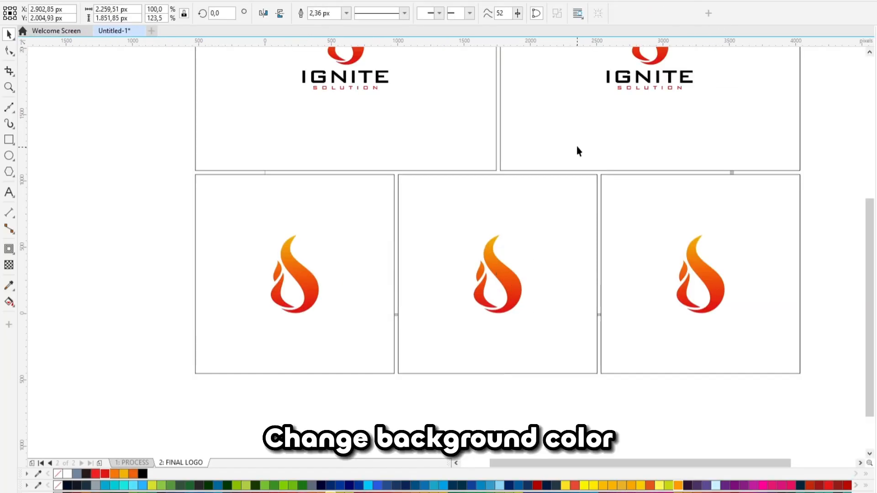
- Fill the second large frame and the middle small frame with black, and recolour the IGNITE text on black to white
{"action": "left_click", "coordinate": [577, 148]}
{"action": "left_click", "coordinate": [143, 473]}
{"action": "left_click", "coordinate": [546, 264]}
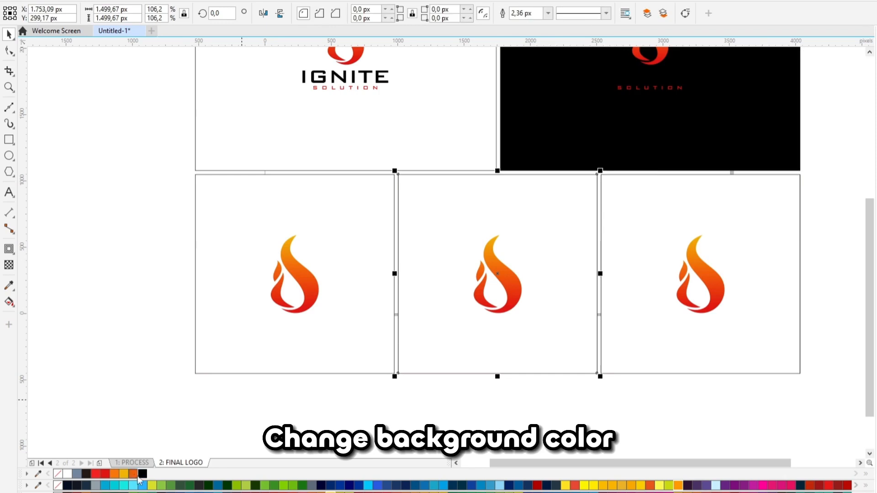
{"action": "left_click", "coordinate": [142, 474]}
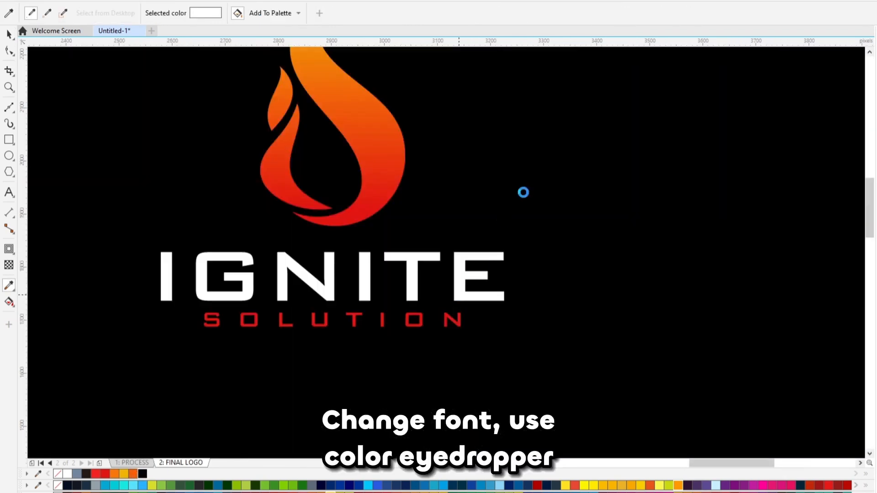
- Apply the flame's golden-yellow-to-red gradient to the background of the last small frame
{"action": "scroll", "coordinate": [522, 192], "scroll_direction": "down", "scroll_amount": 3}
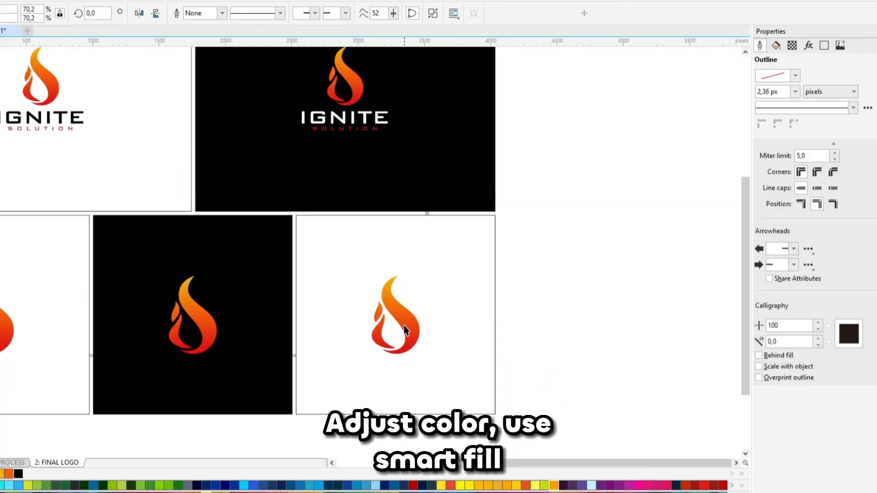
{"action": "key", "text": "g"}
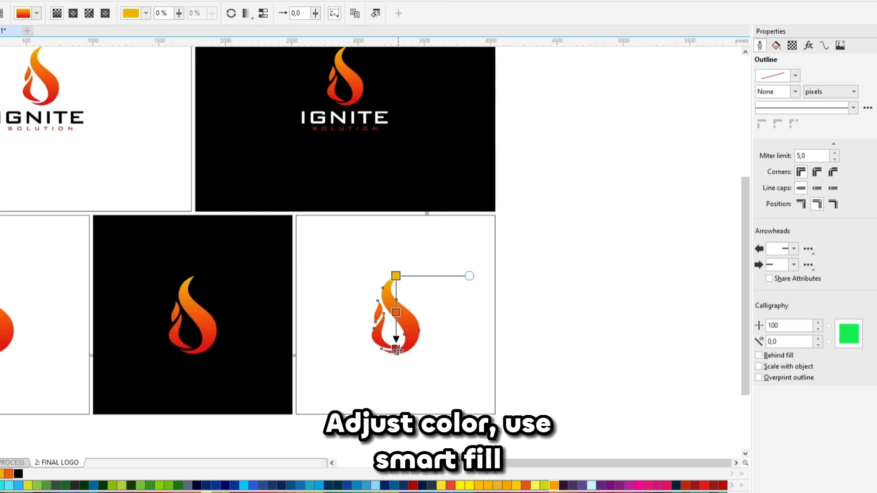
{"action": "key", "text": "space"}
{"action": "left_click", "coordinate": [450, 358]}
{"action": "key", "text": "ctrl+r"}
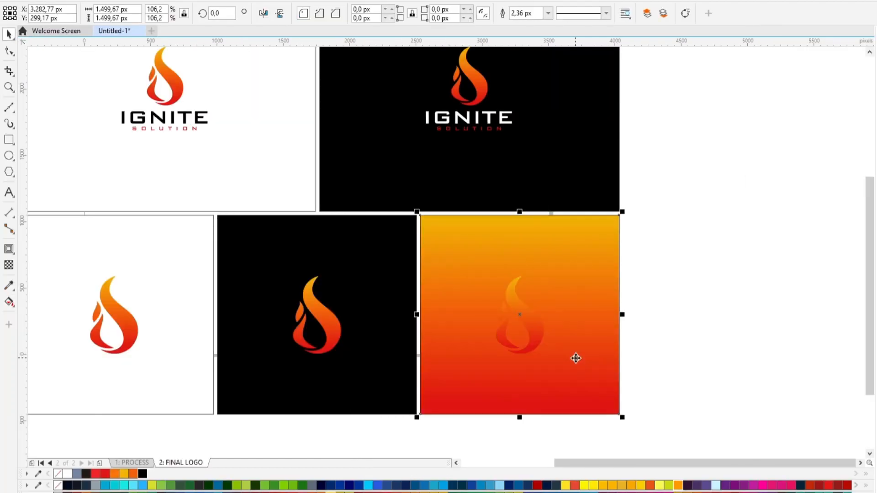
- Run the last small frame's gradient diagonally from its upper-left to its lower-right corner and fill its flame with white
{"action": "key", "text": "g"}
{"action": "left_click_drag", "start_coordinate": [420, 215], "coordinate": [619, 411]}
{"action": "key", "text": "space"}
{"action": "left_click", "coordinate": [533, 348]}
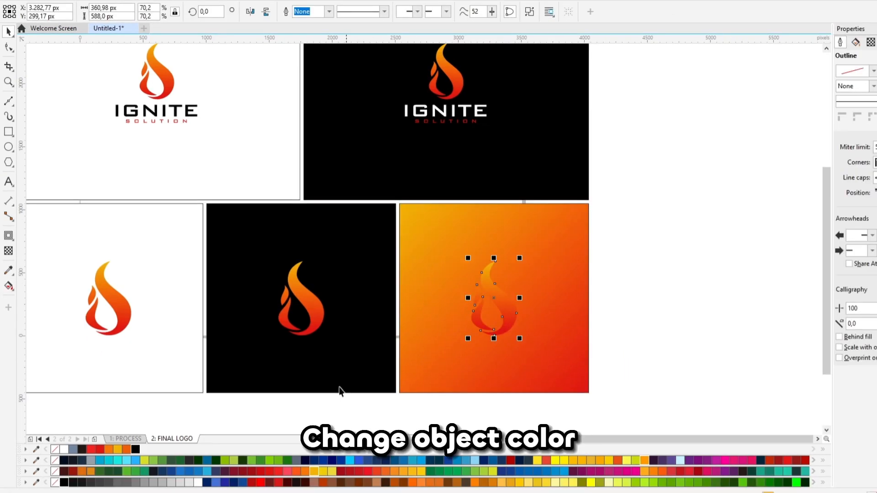
{"action": "left_click", "coordinate": [197, 483]}
- Remove the outlines from all the logo presentation frames
{"action": "left_click_drag", "start_coordinate": [666, 392], "coordinate": [267, 100]}
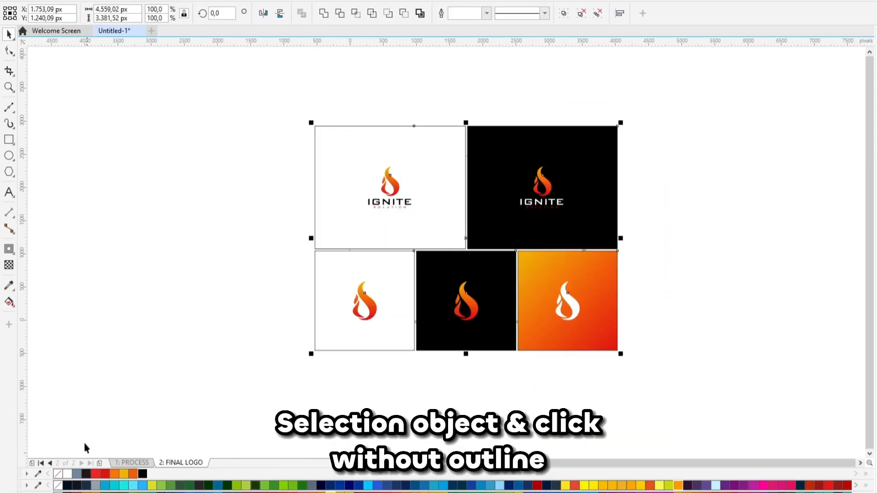
{"action": "right_click", "coordinate": [57, 474]}
{"action": "left_click", "coordinate": [348, 353]}
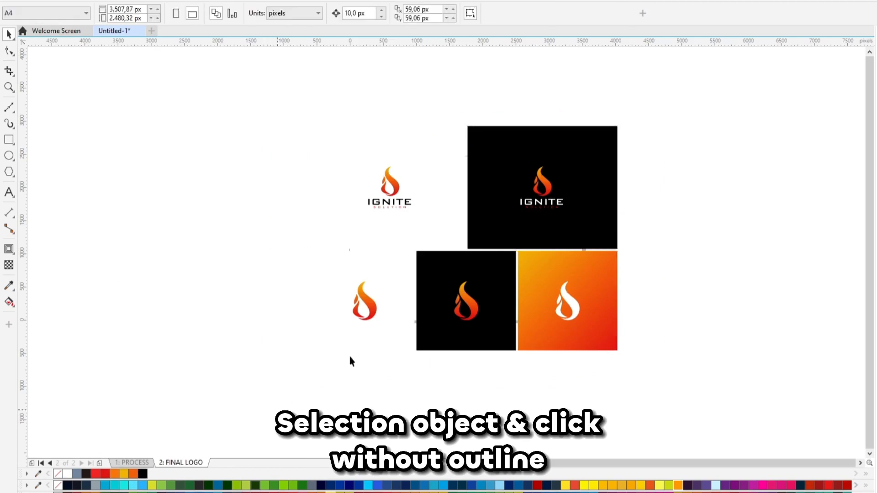